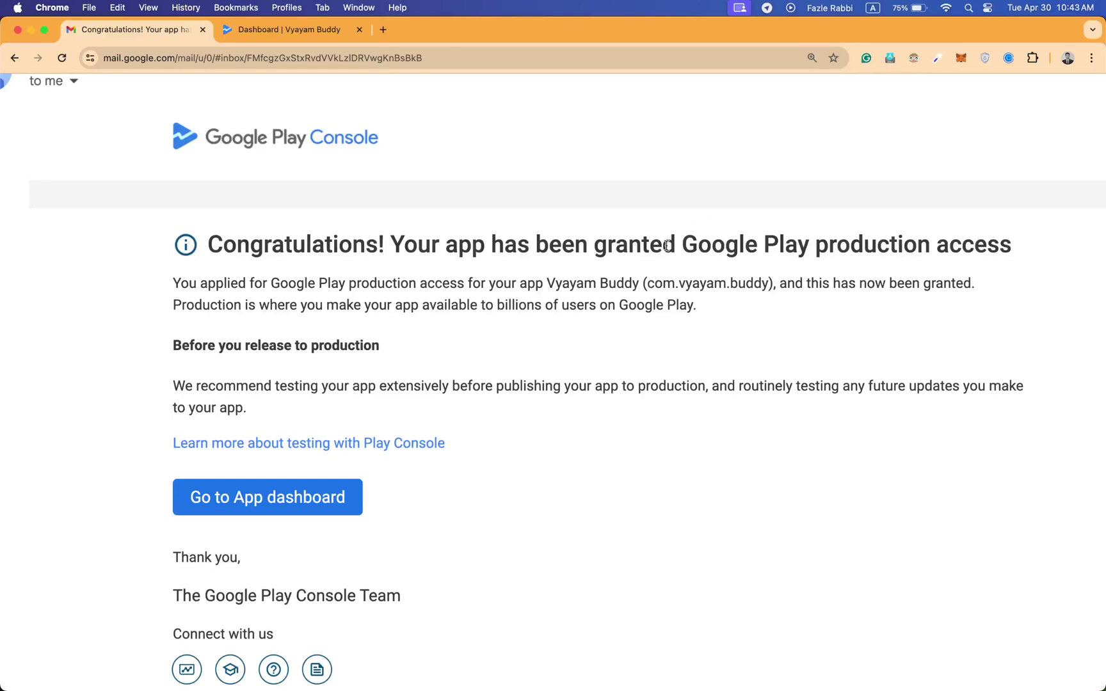
Step: Expand the 'Create and publish a release' task list on the Vyayam Buddy dashboard
{"action": "scroll", "coordinate": [667, 247], "scroll_direction": "down", "scroll_amount": 2}
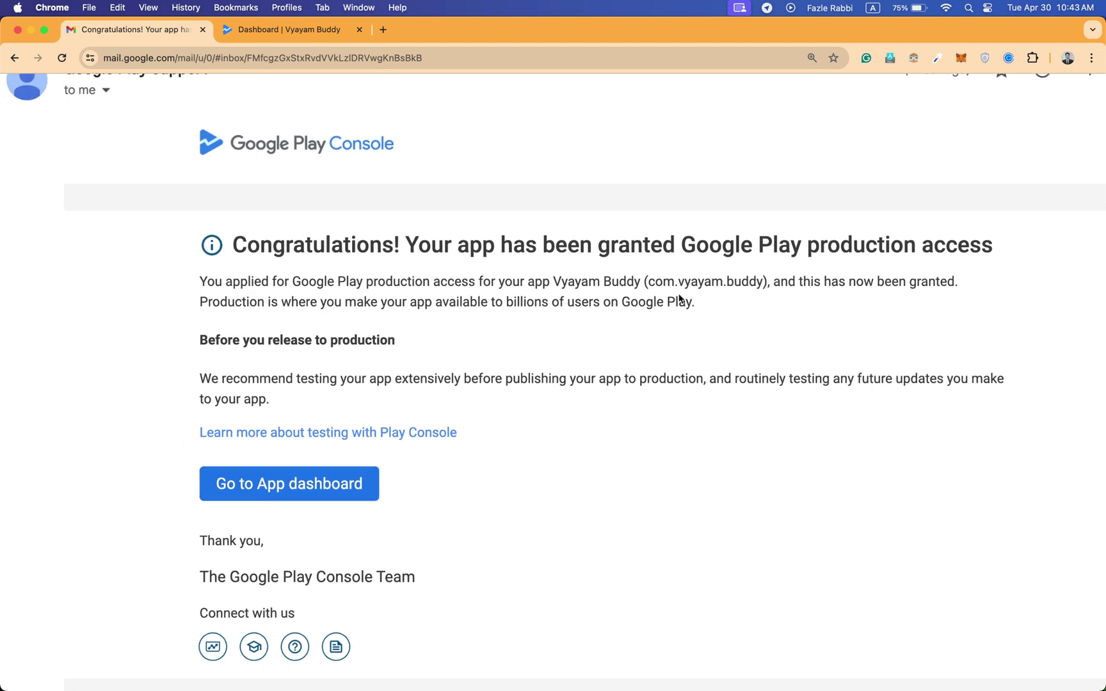
{"action": "scroll", "coordinate": [668, 333], "scroll_direction": "down", "scroll_amount": 3}
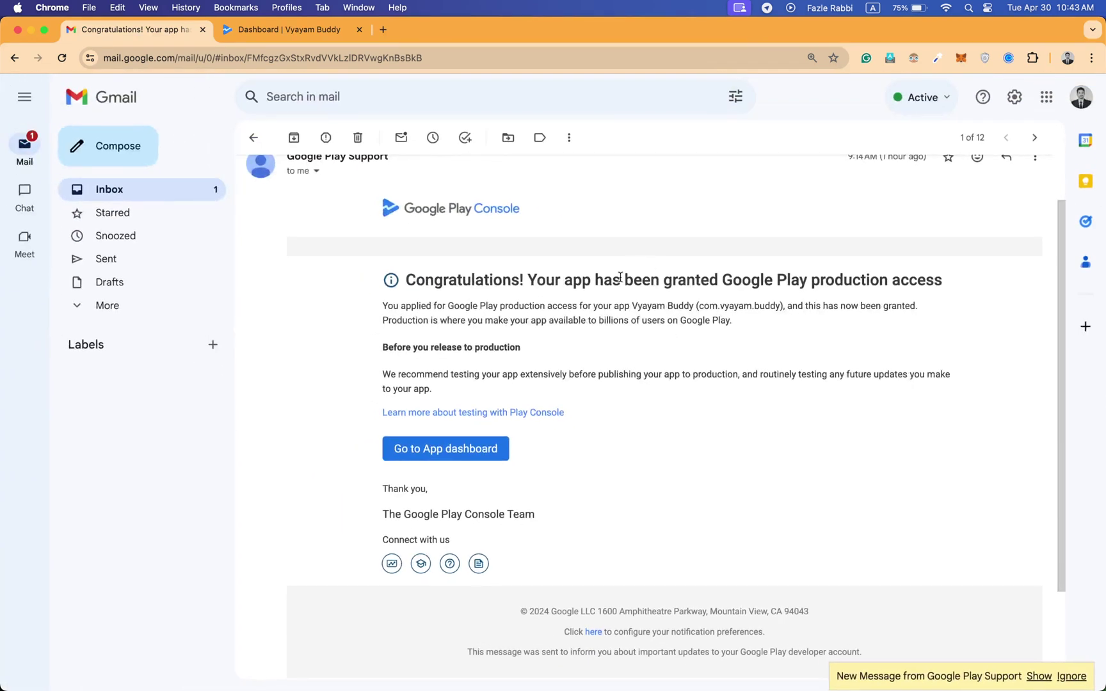
{"action": "scroll", "coordinate": [879, 220], "scroll_direction": "up", "scroll_amount": 1}
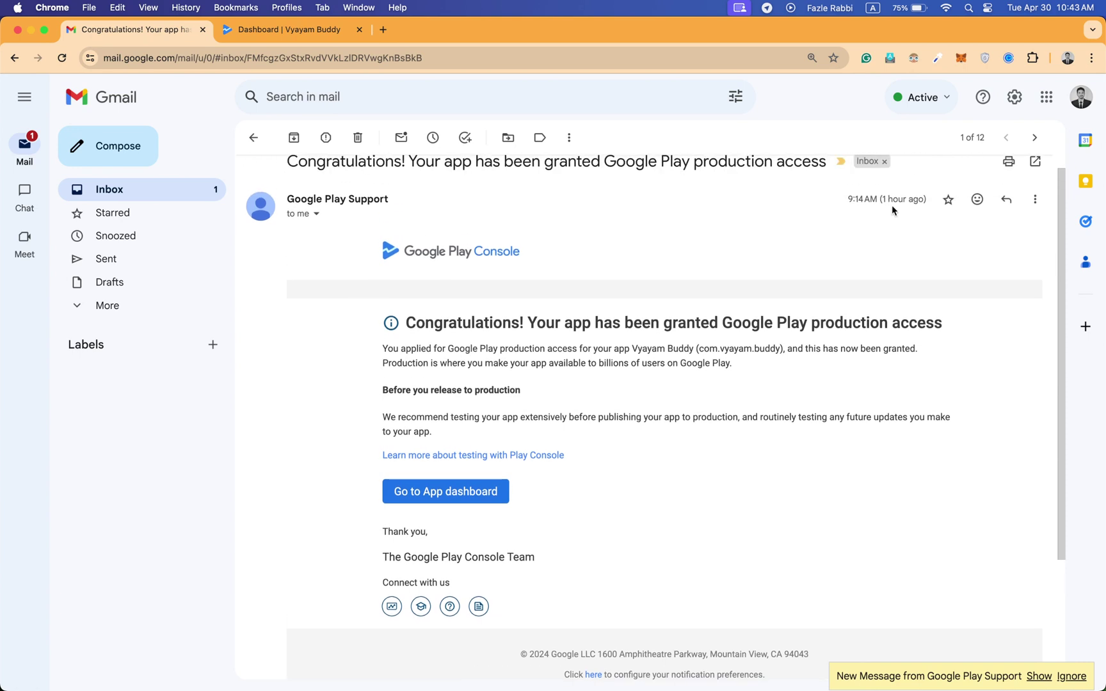
{"action": "scroll", "coordinate": [816, 273], "scroll_direction": "up", "scroll_amount": 1}
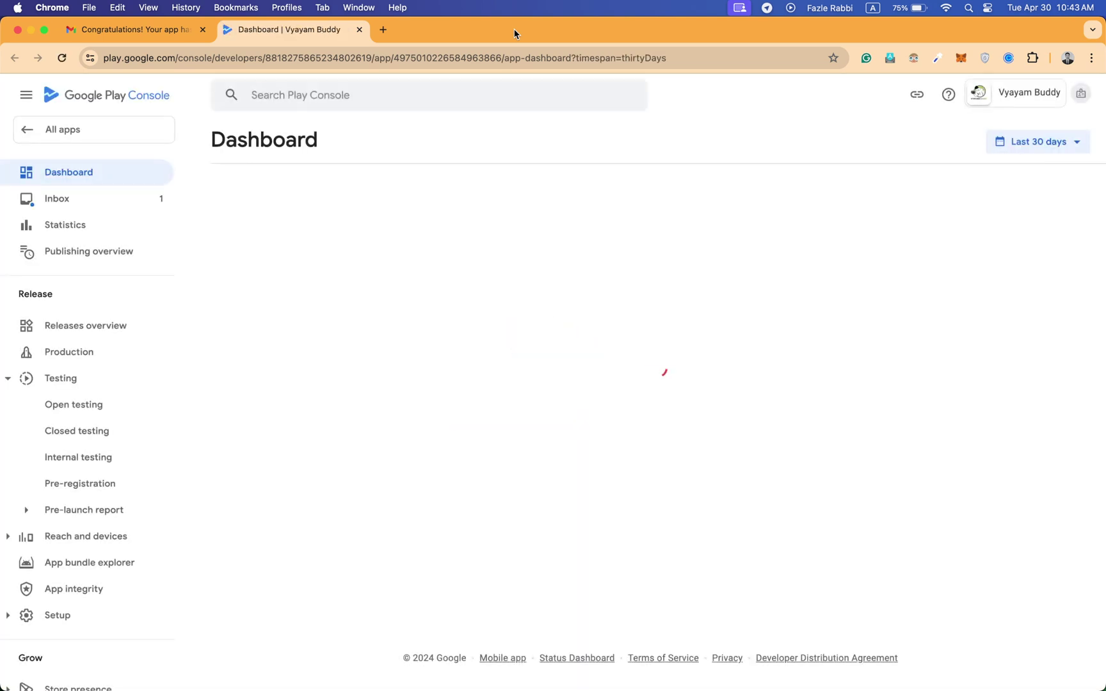
{"action": "scroll", "coordinate": [517, 344], "scroll_direction": "down", "scroll_amount": 6}
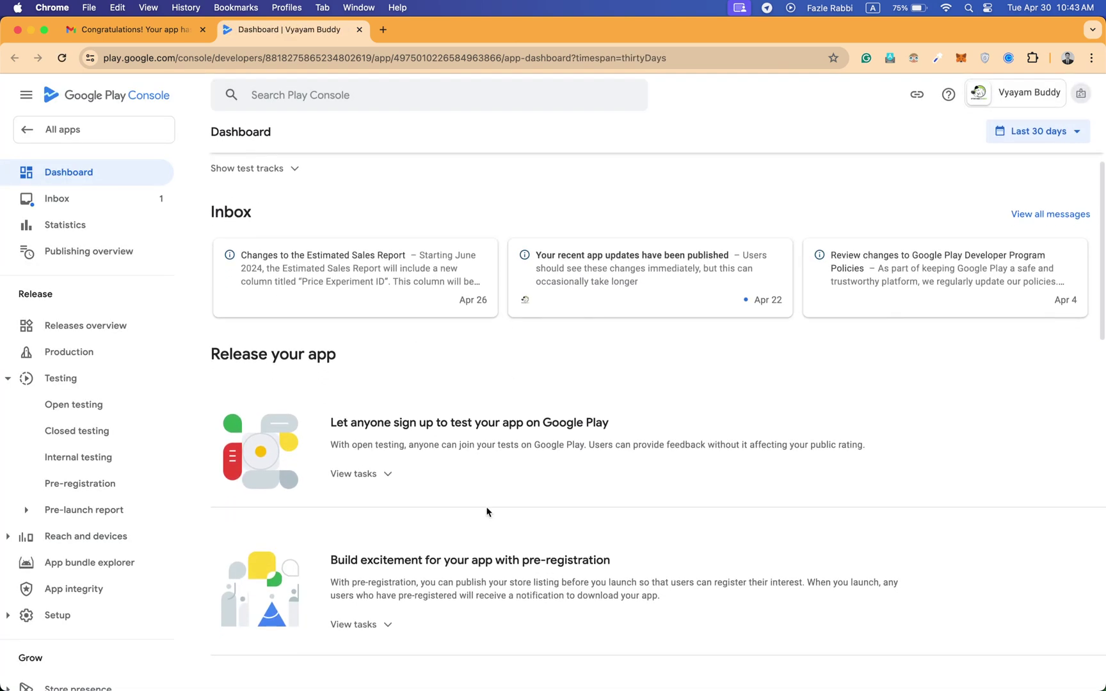
{"action": "scroll", "coordinate": [482, 523], "scroll_direction": "down", "scroll_amount": 5}
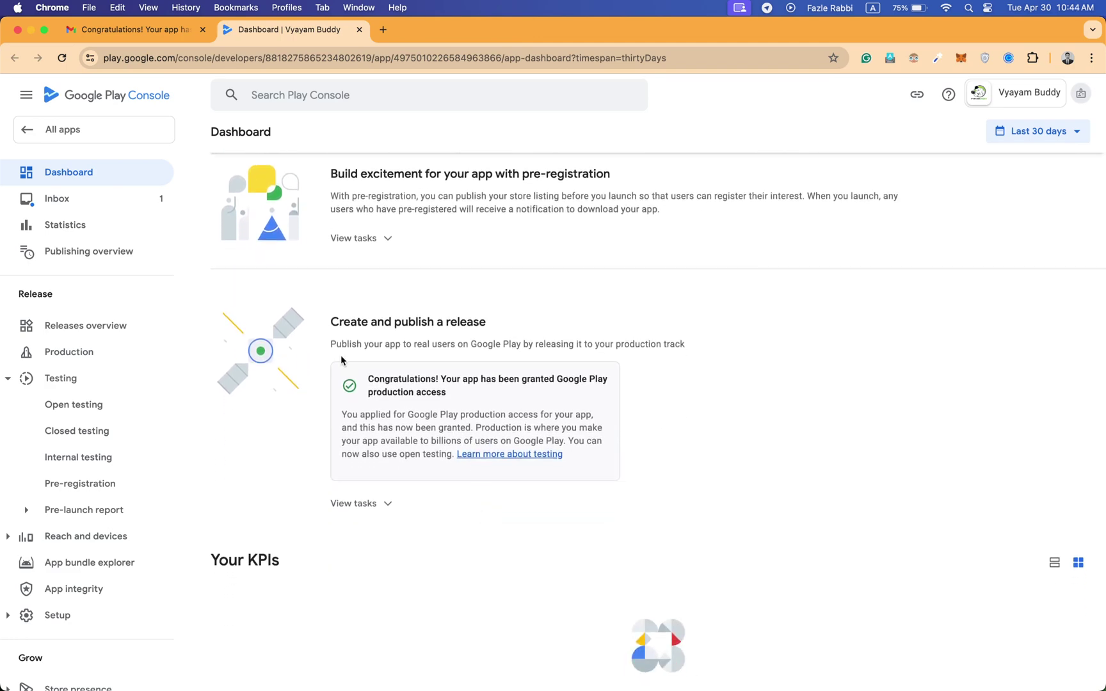
{"action": "scroll", "coordinate": [340, 355], "scroll_direction": "up", "scroll_amount": 5}
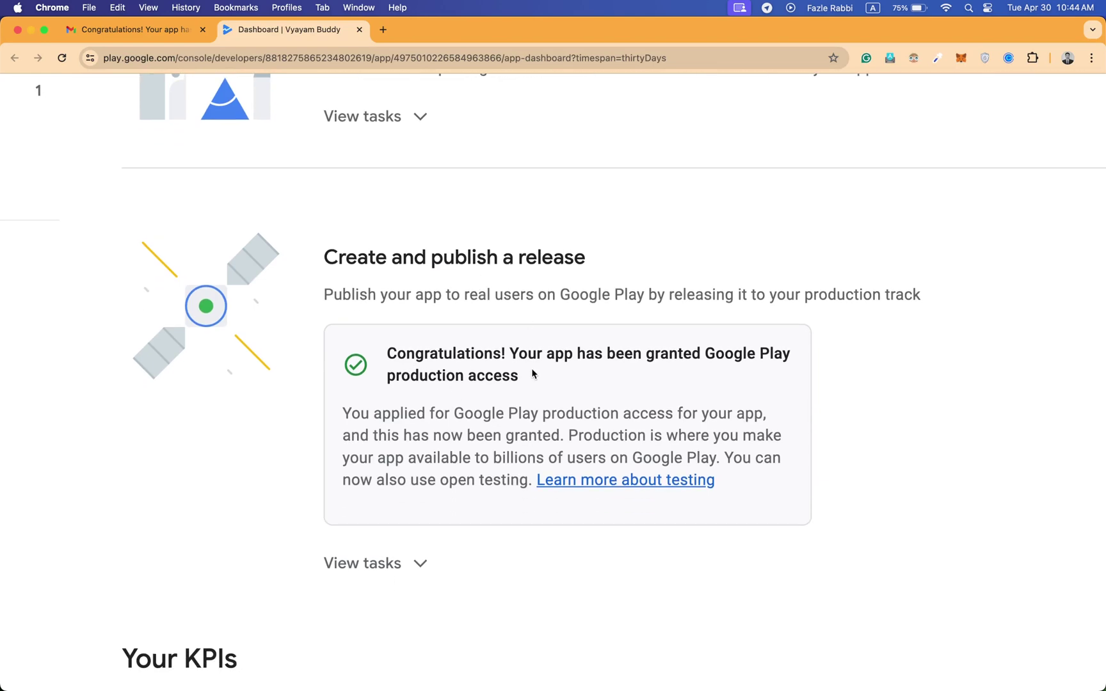
{"action": "scroll", "coordinate": [532, 368], "scroll_direction": "up", "scroll_amount": 5}
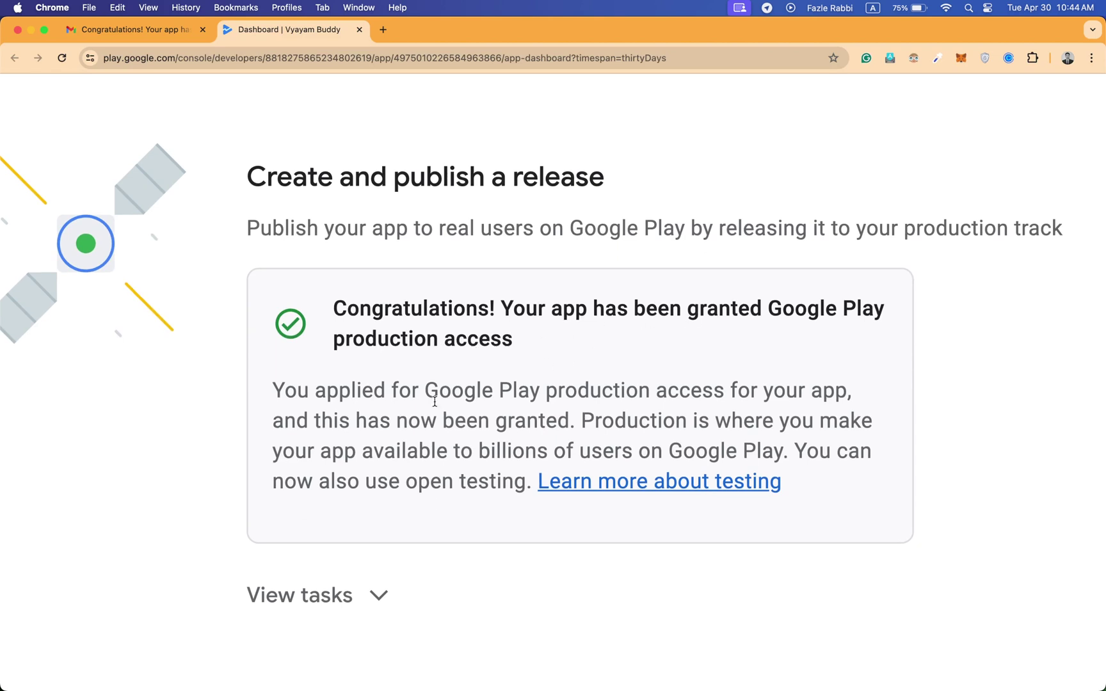
{"action": "left_click", "coordinate": [356, 595]}
{"action": "scroll", "coordinate": [357, 596], "scroll_direction": "down", "scroll_amount": 1}
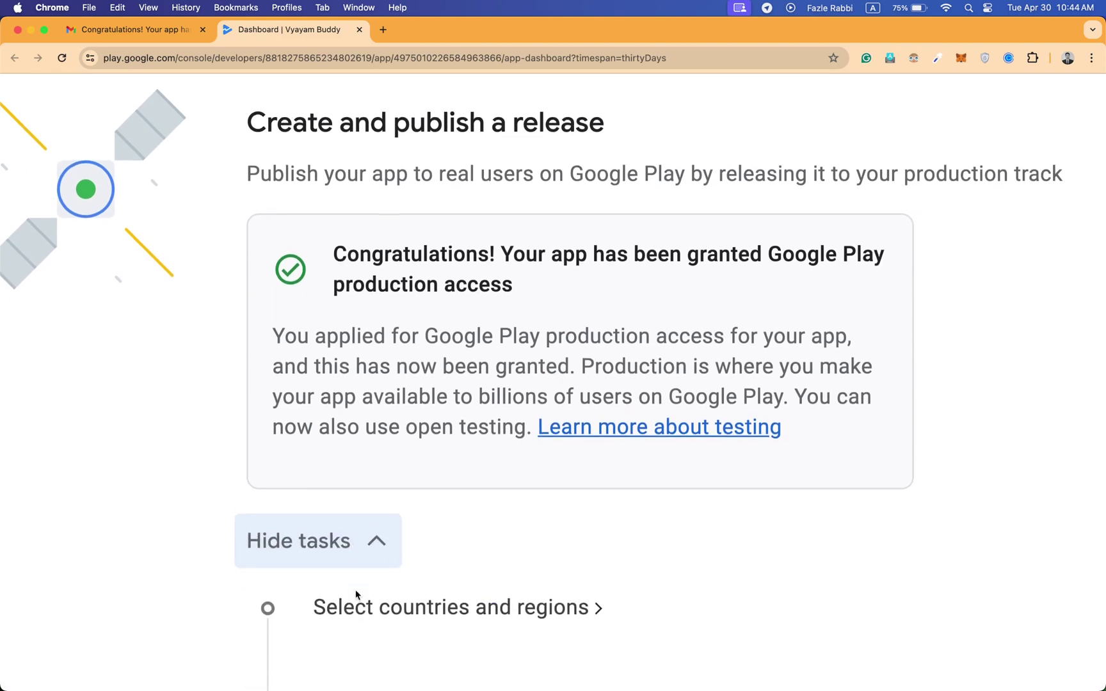
{"action": "scroll", "coordinate": [356, 595], "scroll_direction": "down", "scroll_amount": 5}
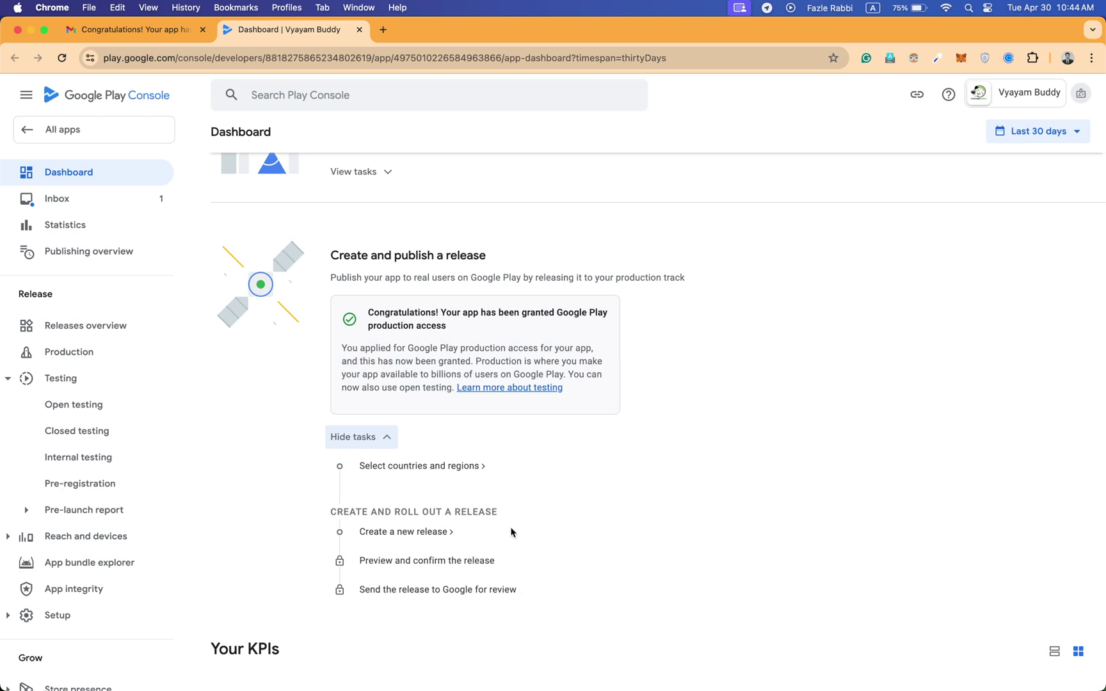
Step: Add all 177 countries/regions to the production track and save the selection
{"action": "left_click", "coordinate": [451, 472]}
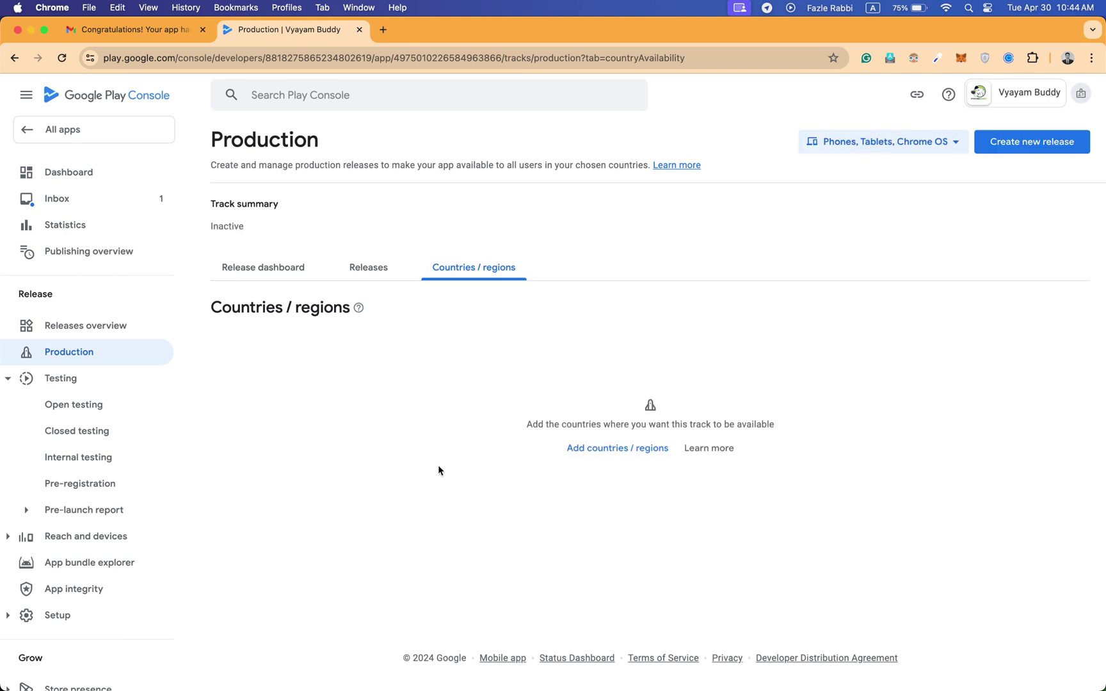
{"action": "left_click", "coordinate": [572, 450]}
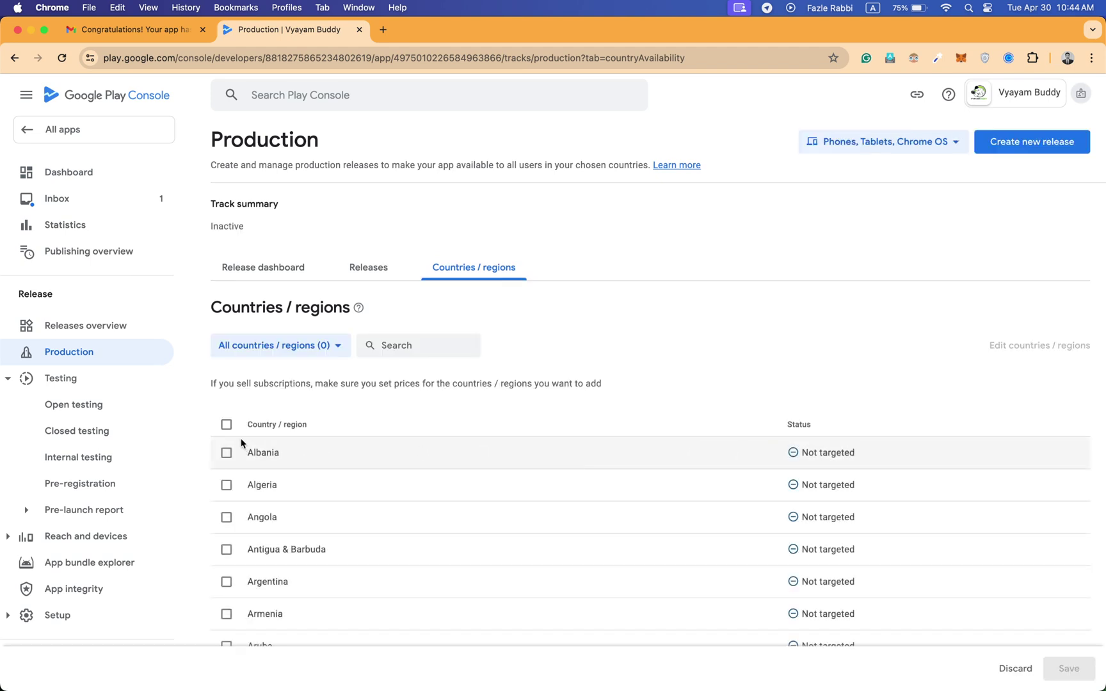
{"action": "left_click", "coordinate": [226, 425]}
{"action": "left_click", "coordinate": [1054, 666]}
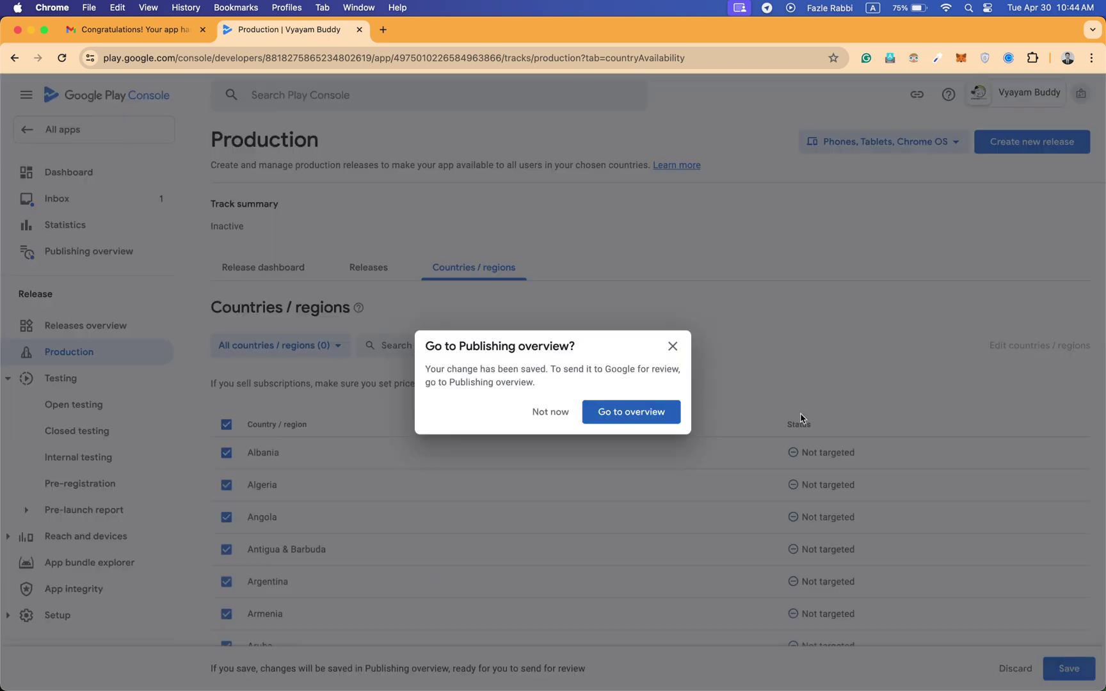
Step: Dismiss the publishing overview prompts and view the empty production release dashboard
{"action": "left_click", "coordinate": [650, 419]}
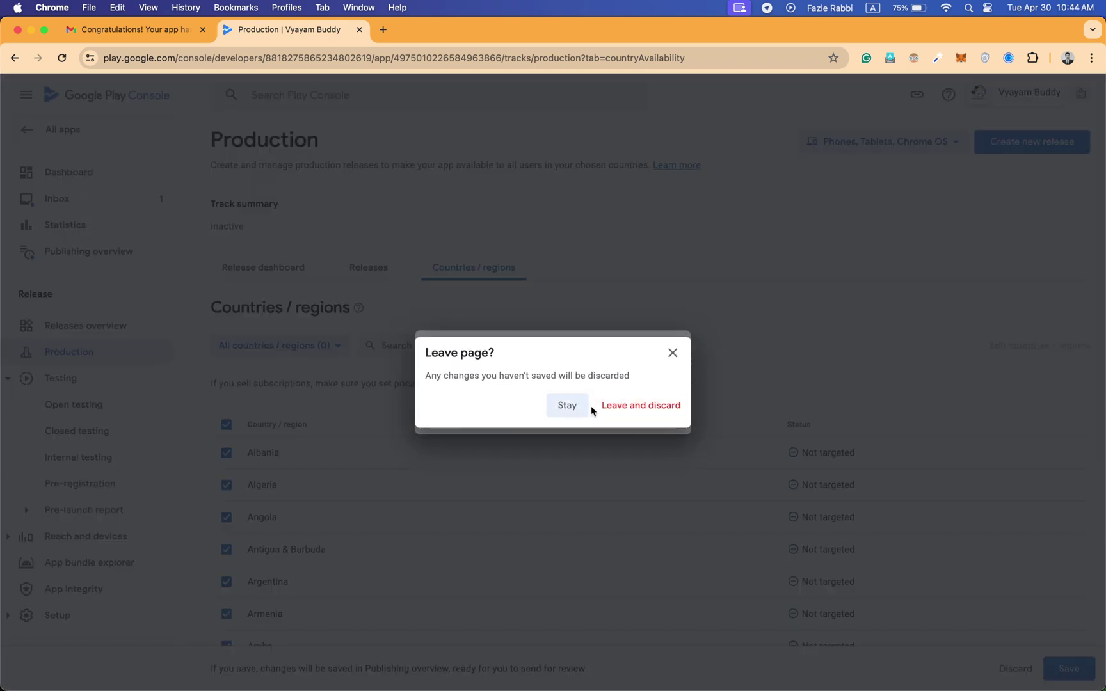
{"action": "left_click", "coordinate": [672, 353]}
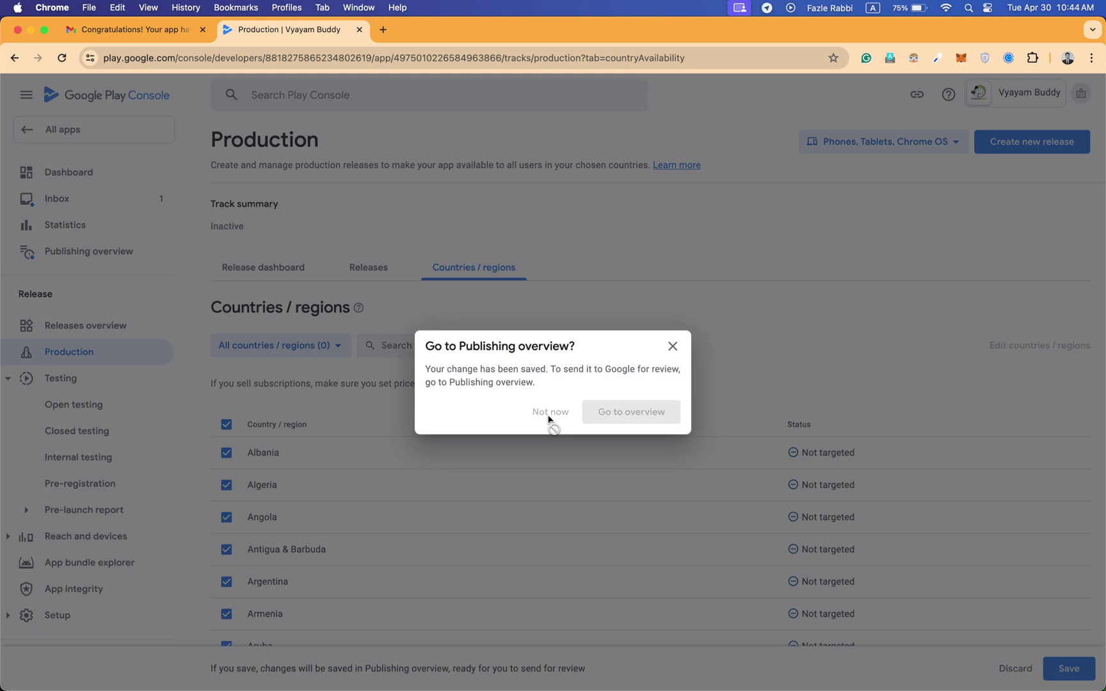
{"action": "left_click", "coordinate": [682, 346]}
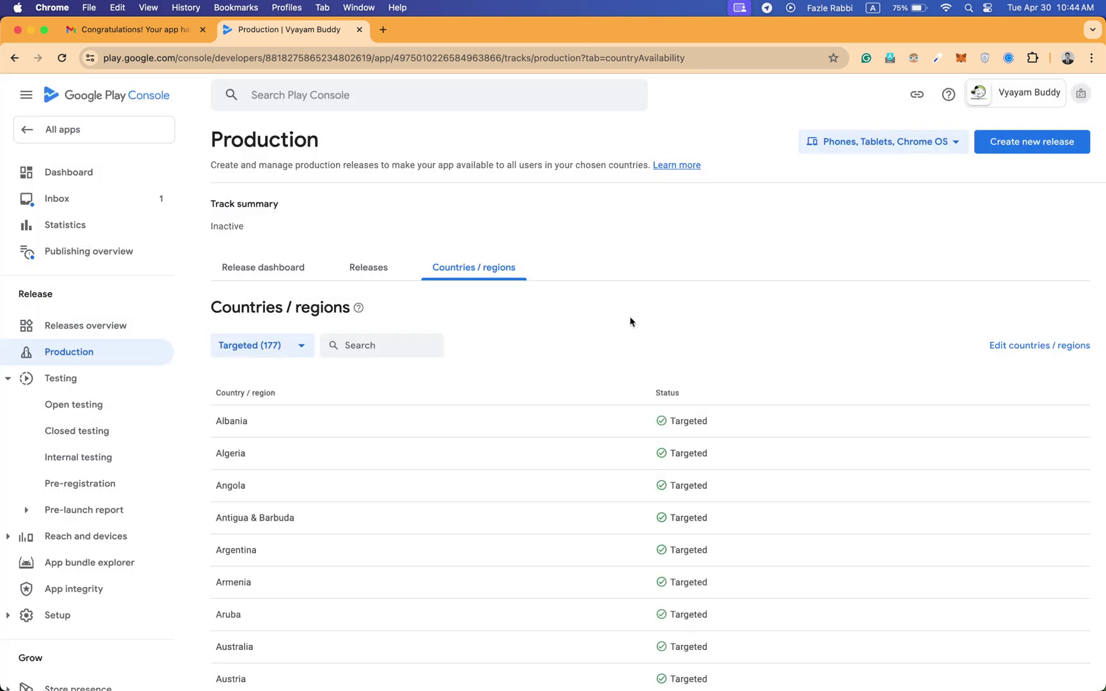
{"action": "left_click", "coordinate": [284, 268]}
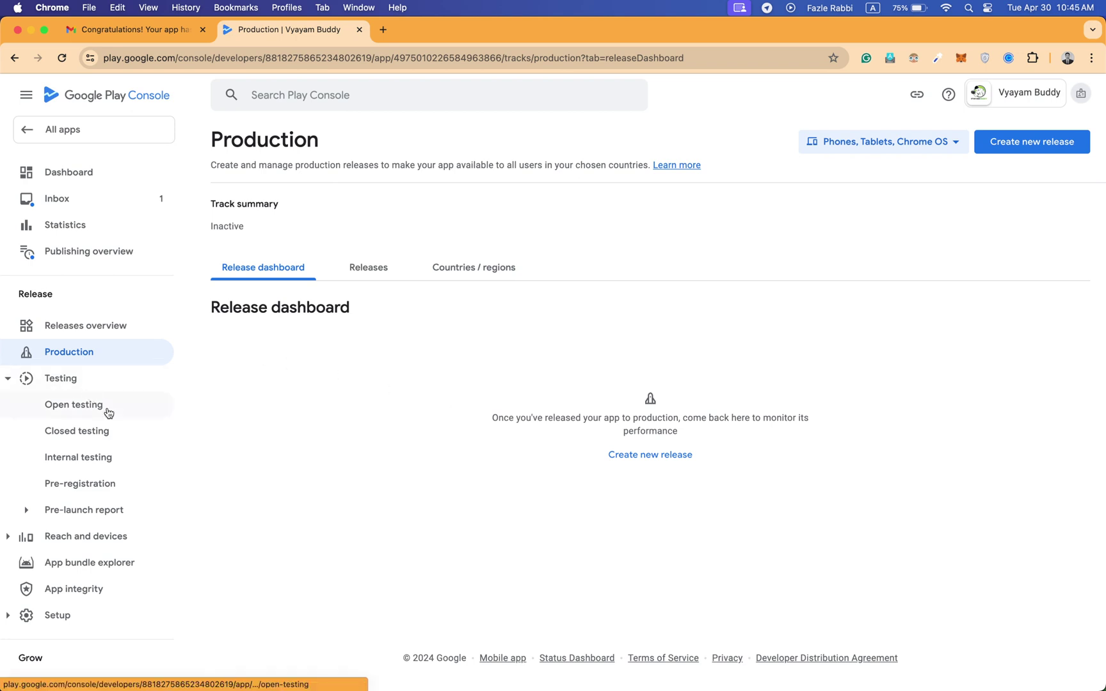
Step: Promote release 3 (3.0) from Closed testing - Alpha to the Production track
{"action": "left_click", "coordinate": [114, 433]}
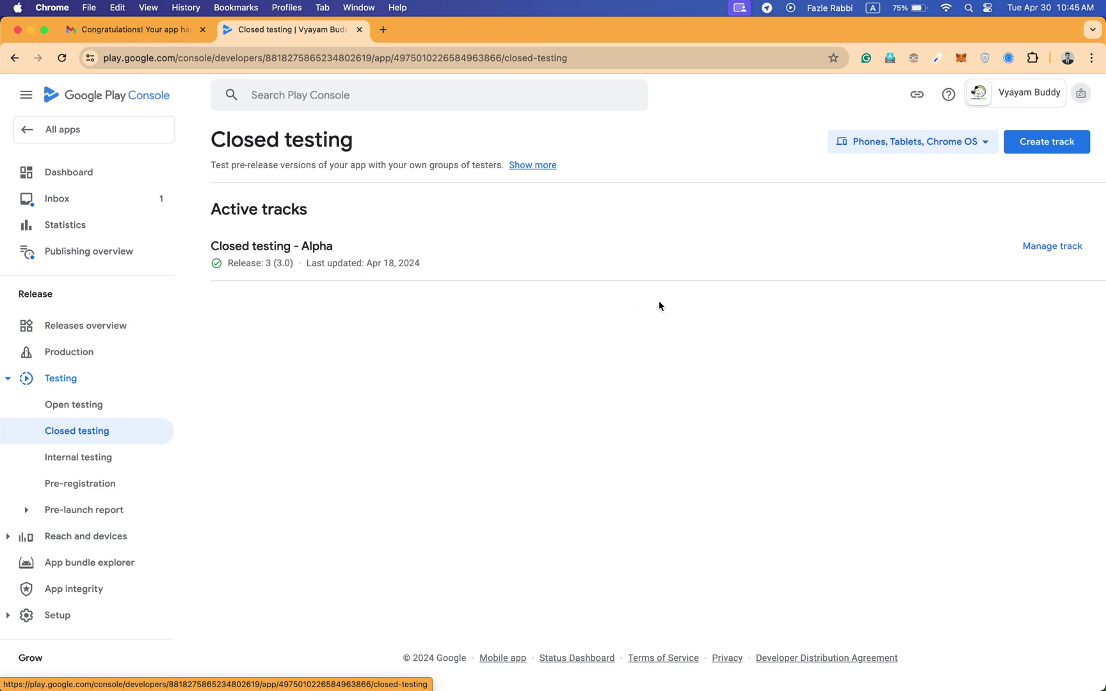
{"action": "left_click", "coordinate": [1058, 245]}
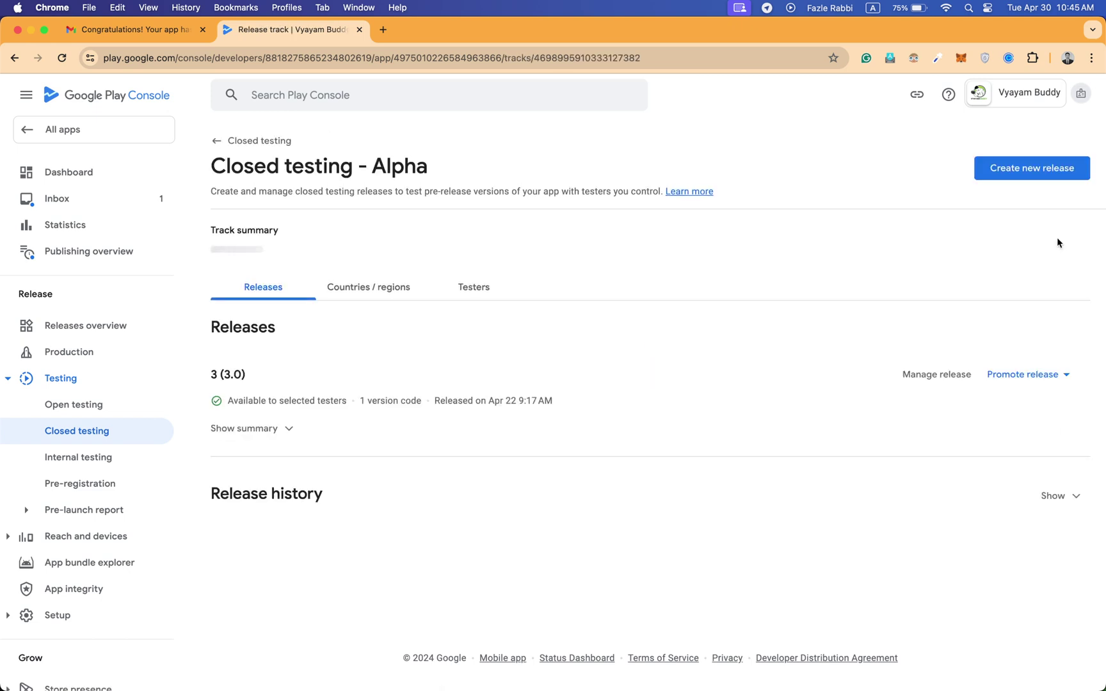
{"action": "left_click", "coordinate": [1047, 388]}
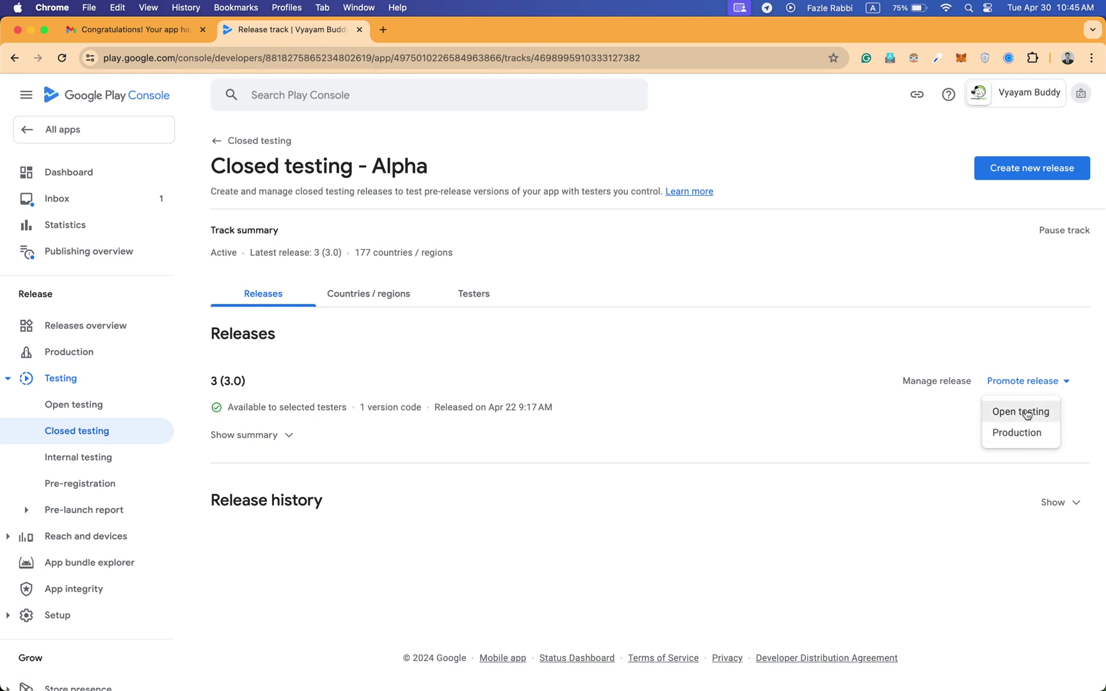
{"action": "left_click", "coordinate": [1030, 435]}
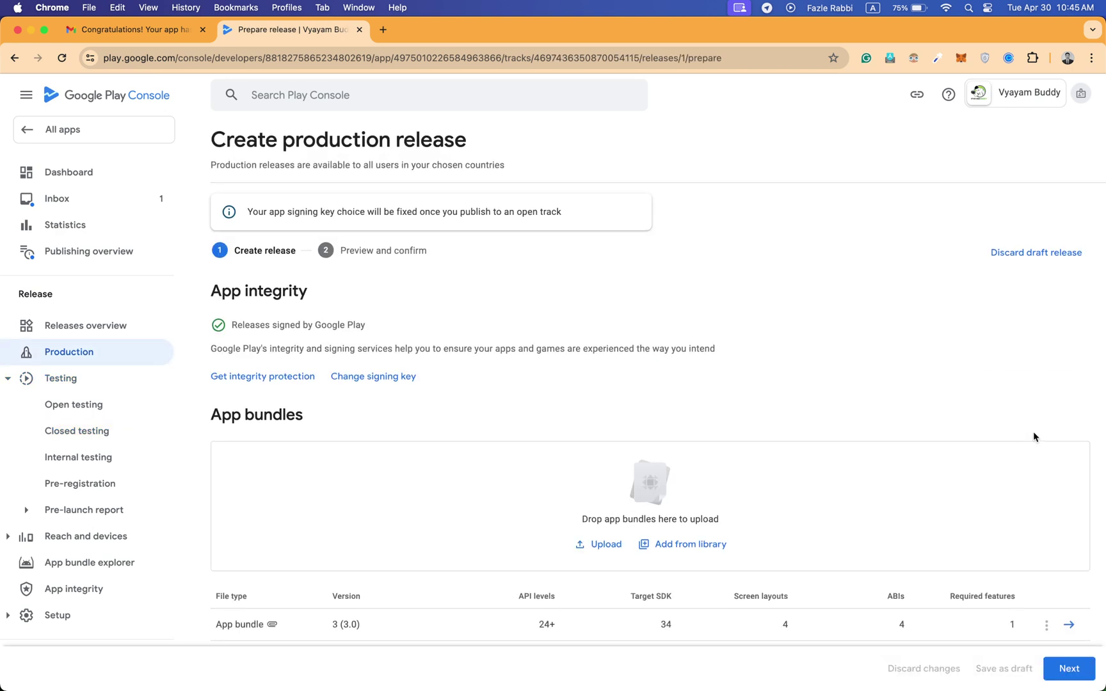
Step: Review the production release 3 (3.0) draft and its preview, then save it
{"action": "scroll", "coordinate": [1033, 437], "scroll_direction": "down", "scroll_amount": 1}
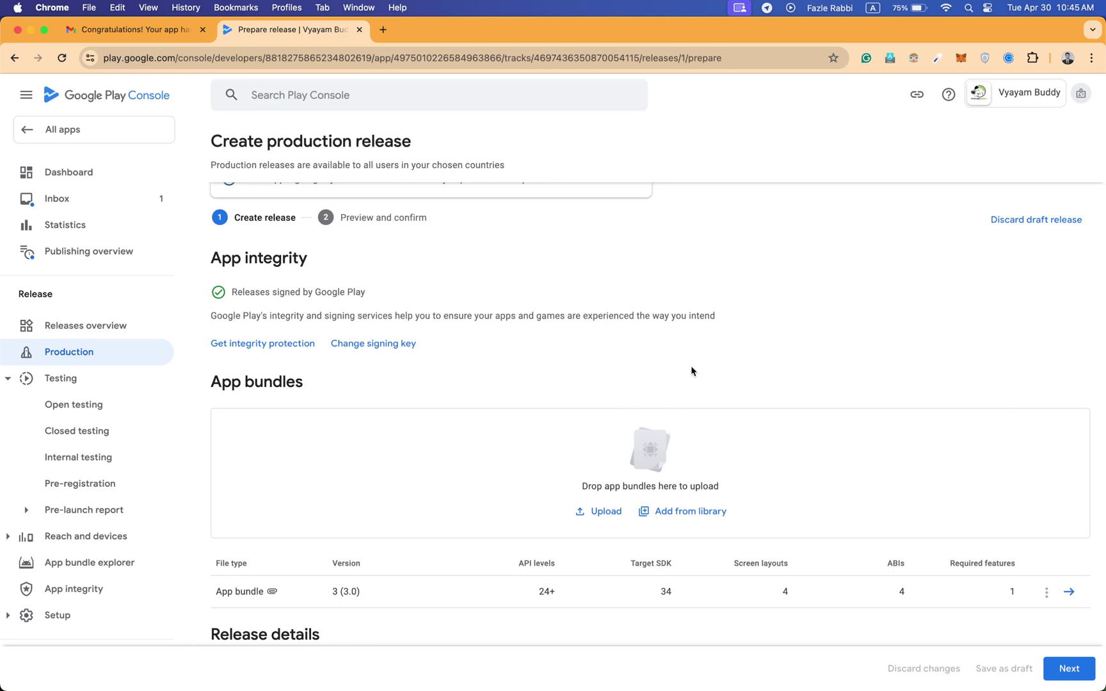
{"action": "scroll", "coordinate": [632, 442], "scroll_direction": "down", "scroll_amount": 1}
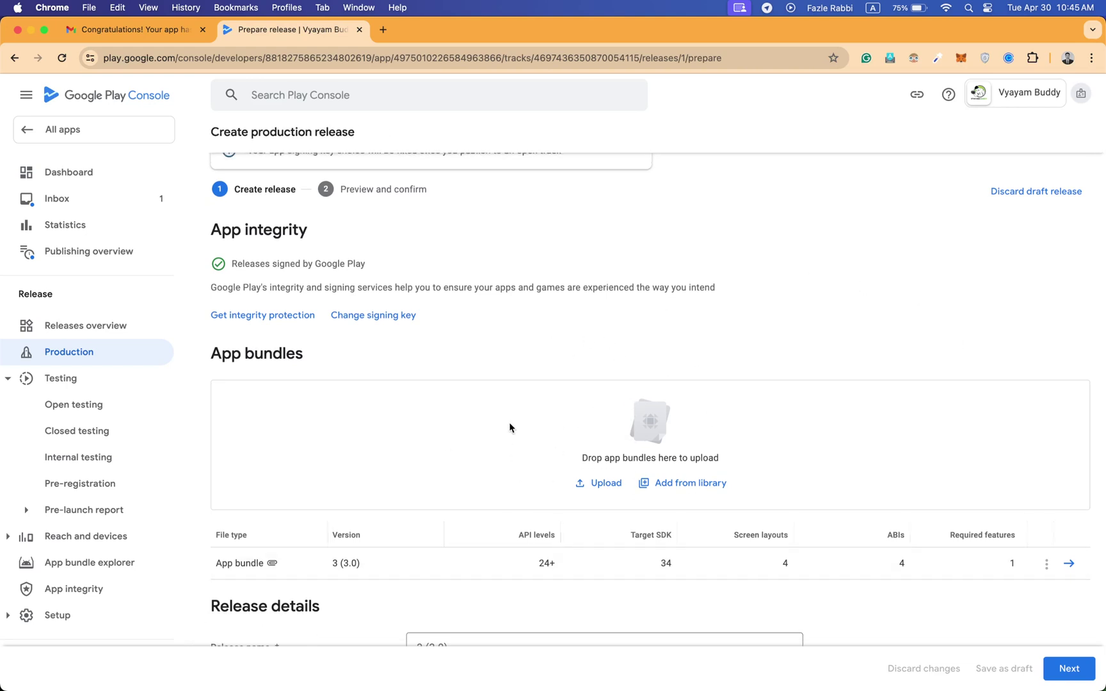
{"action": "scroll", "coordinate": [752, 351], "scroll_direction": "up", "scroll_amount": 2}
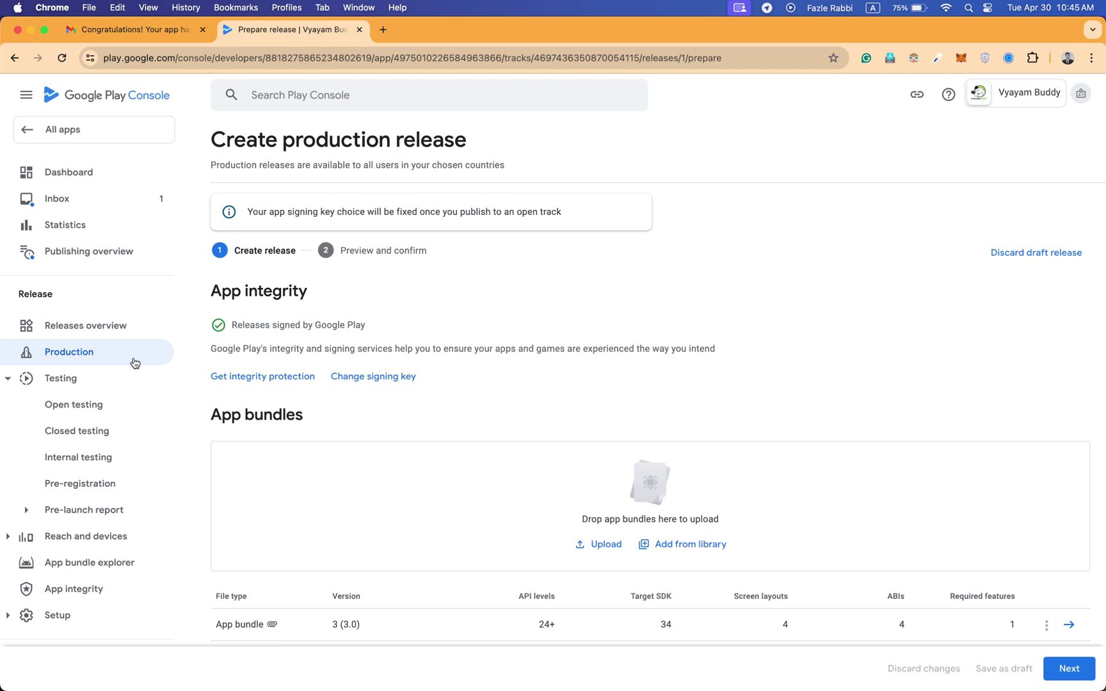
{"action": "scroll", "coordinate": [541, 551], "scroll_direction": "down", "scroll_amount": 1}
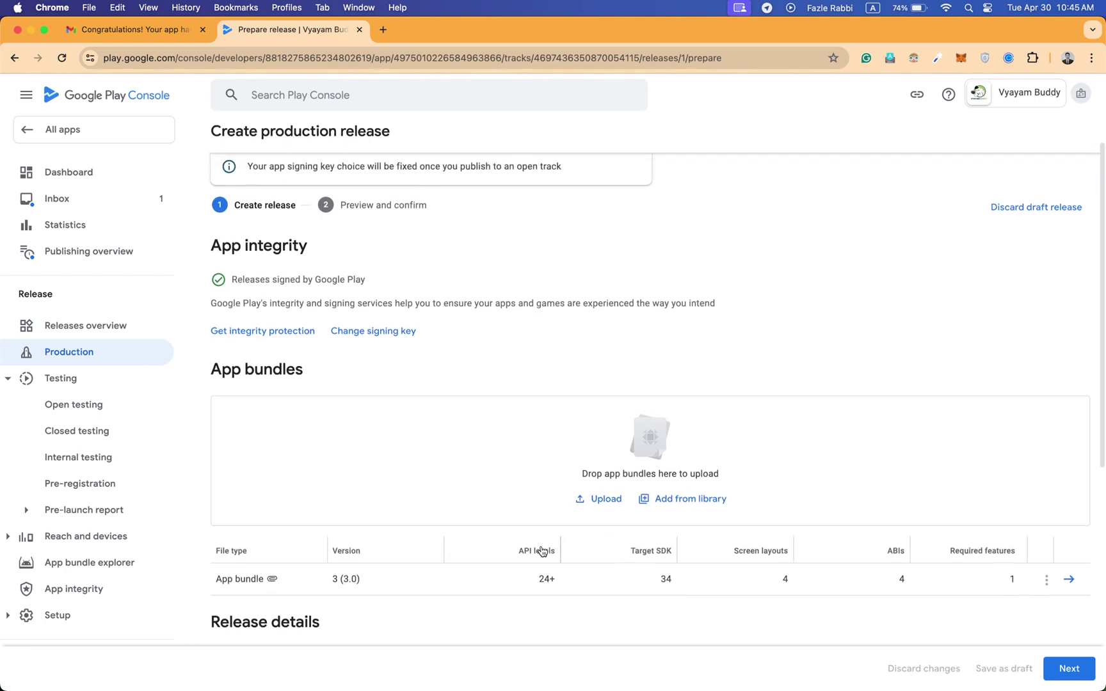
{"action": "scroll", "coordinate": [541, 551], "scroll_direction": "down", "scroll_amount": 3}
{"action": "scroll", "coordinate": [889, 541], "scroll_direction": "down", "scroll_amount": 1}
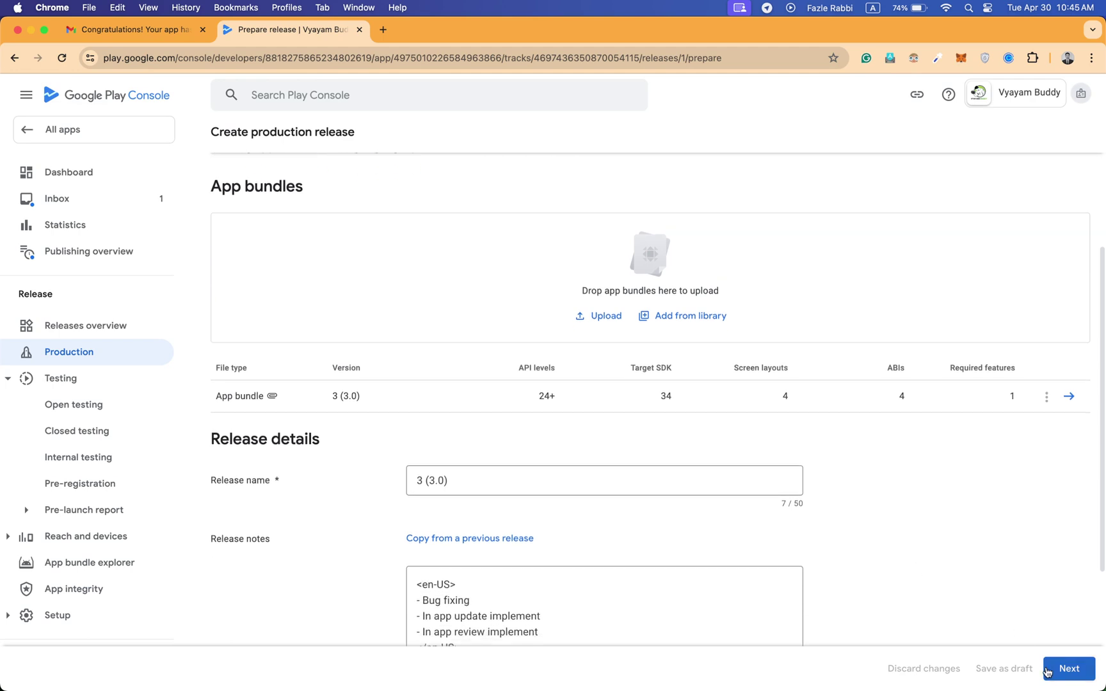
{"action": "left_click", "coordinate": [1069, 668]}
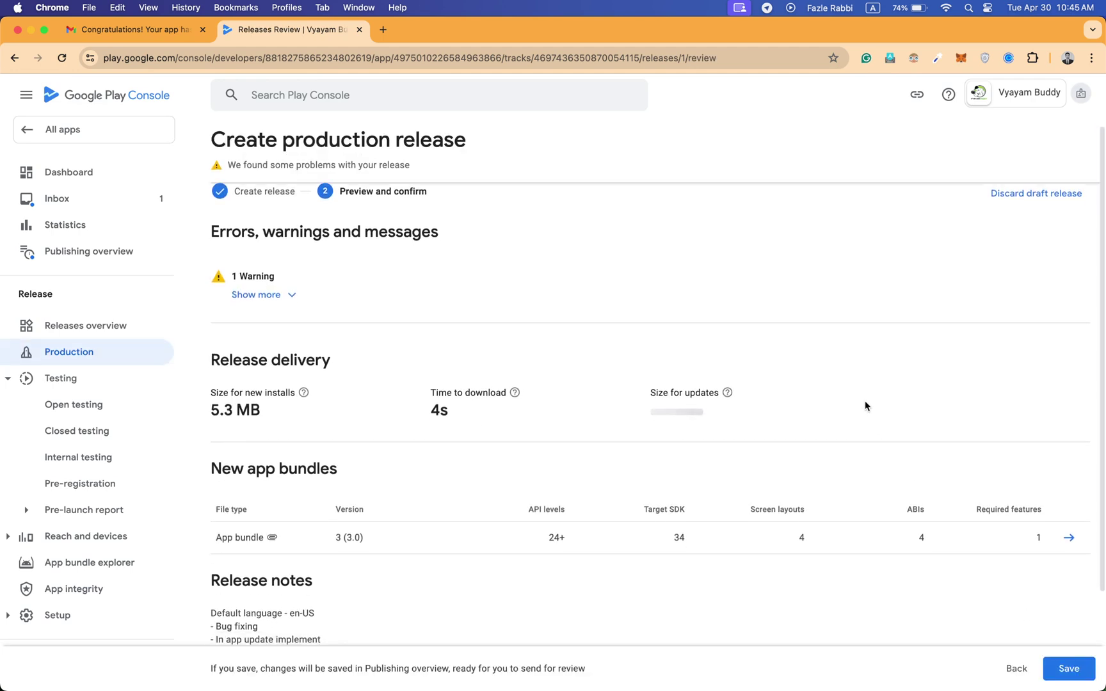
{"action": "scroll", "coordinate": [865, 403], "scroll_direction": "down", "scroll_amount": 3}
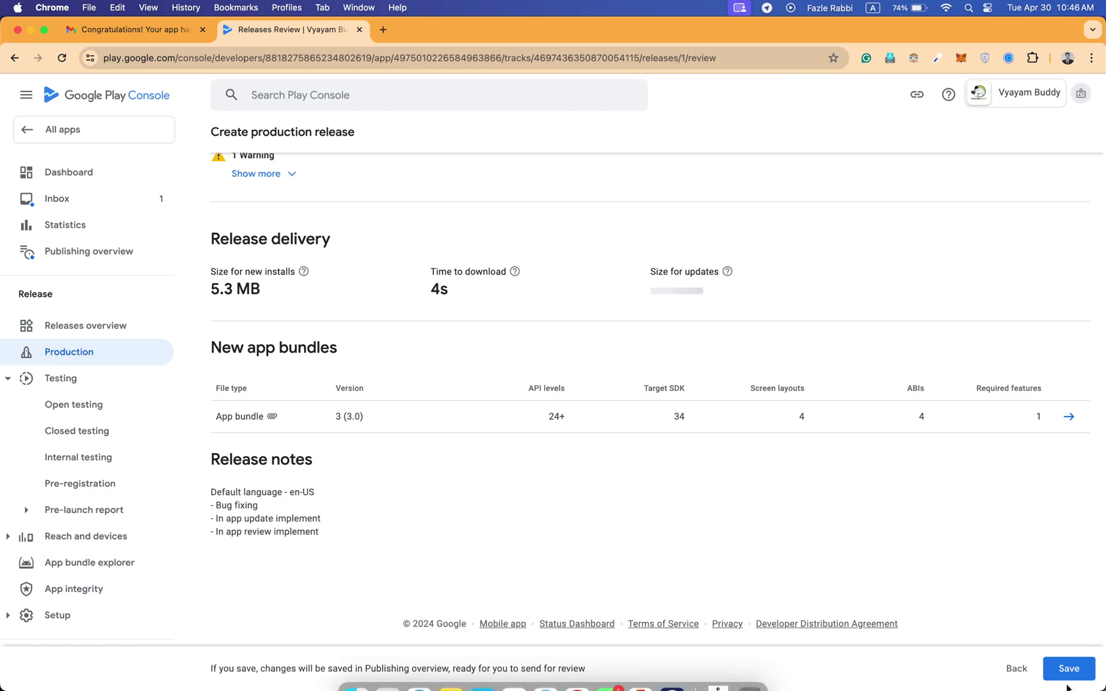
{"action": "left_click", "coordinate": [1060, 665]}
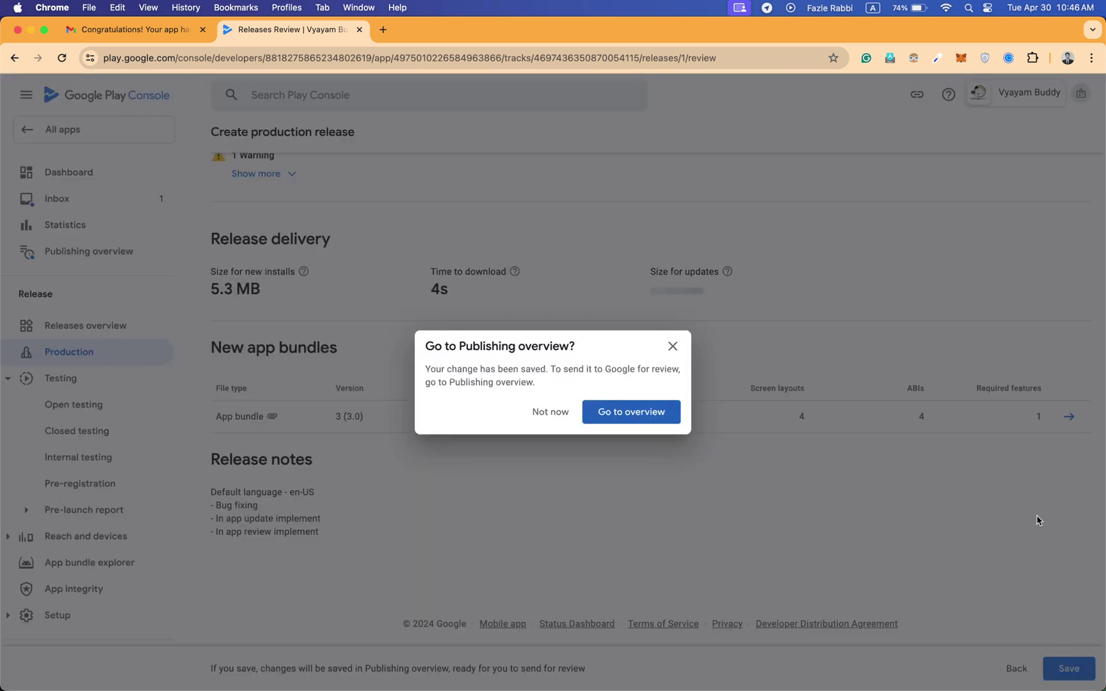
Step: Send the 5 pending changes to Google for review from the publishing overview
{"action": "left_click", "coordinate": [653, 416]}
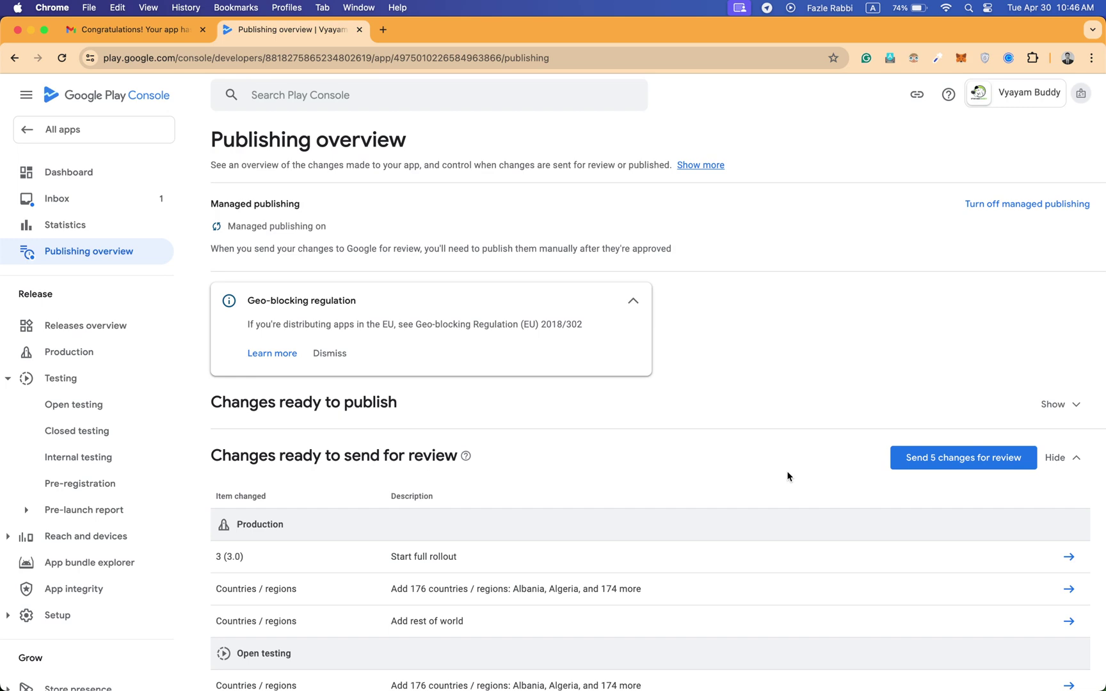
{"action": "scroll", "coordinate": [610, 459], "scroll_direction": "down", "scroll_amount": 2}
{"action": "scroll", "coordinate": [604, 429], "scroll_direction": "up", "scroll_amount": 4}
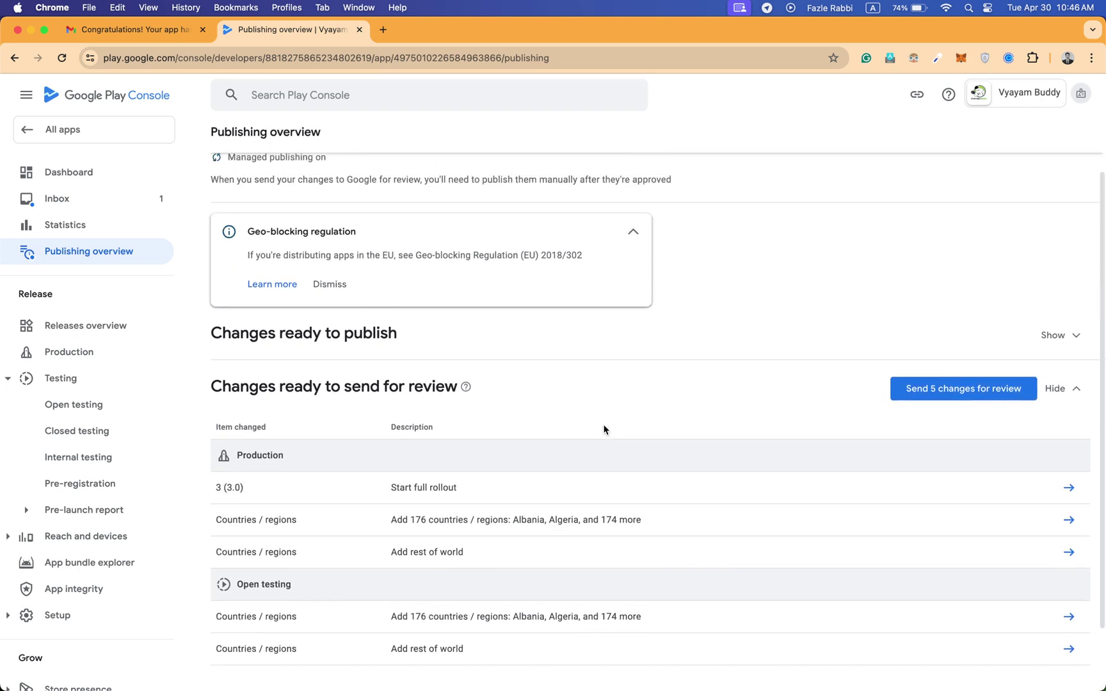
{"action": "left_click", "coordinate": [899, 466]}
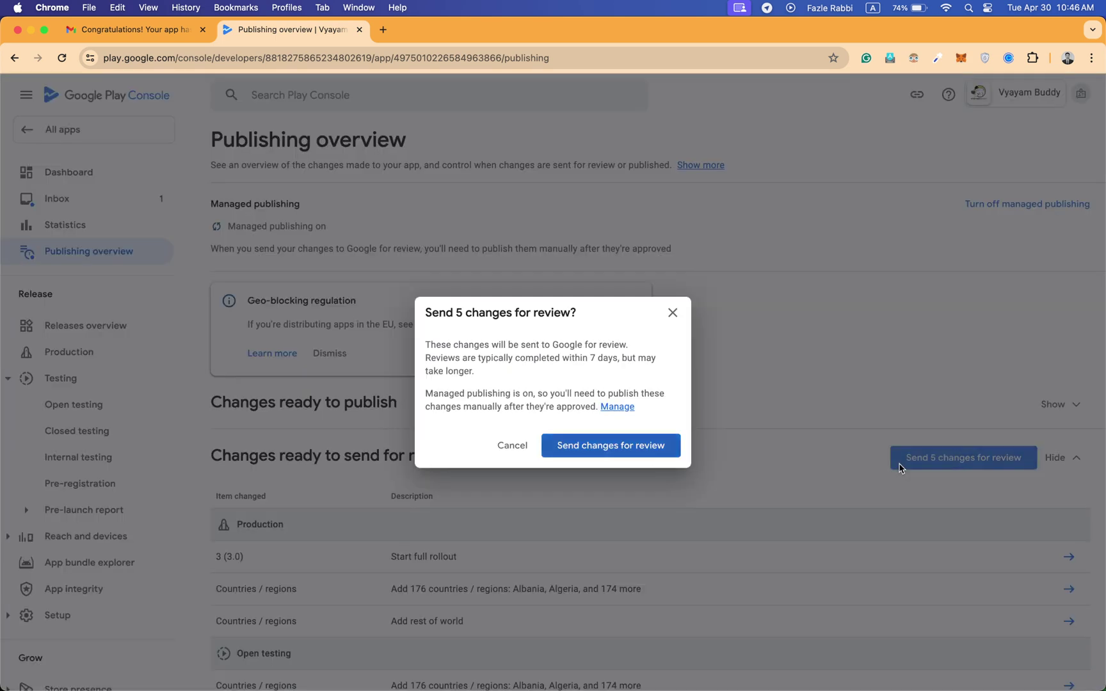
{"action": "left_click", "coordinate": [593, 449]}
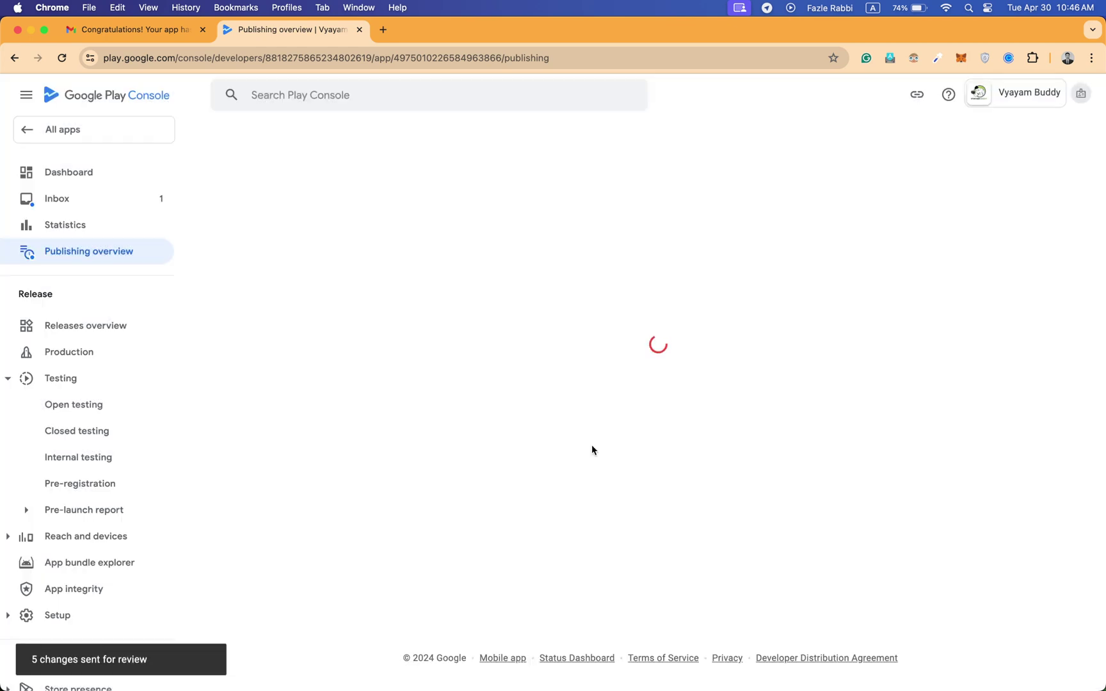
Step: Dismiss the Geo-blocking regulation notice and clear the stray text selection
{"action": "scroll", "coordinate": [592, 450], "scroll_direction": "down", "scroll_amount": 5}
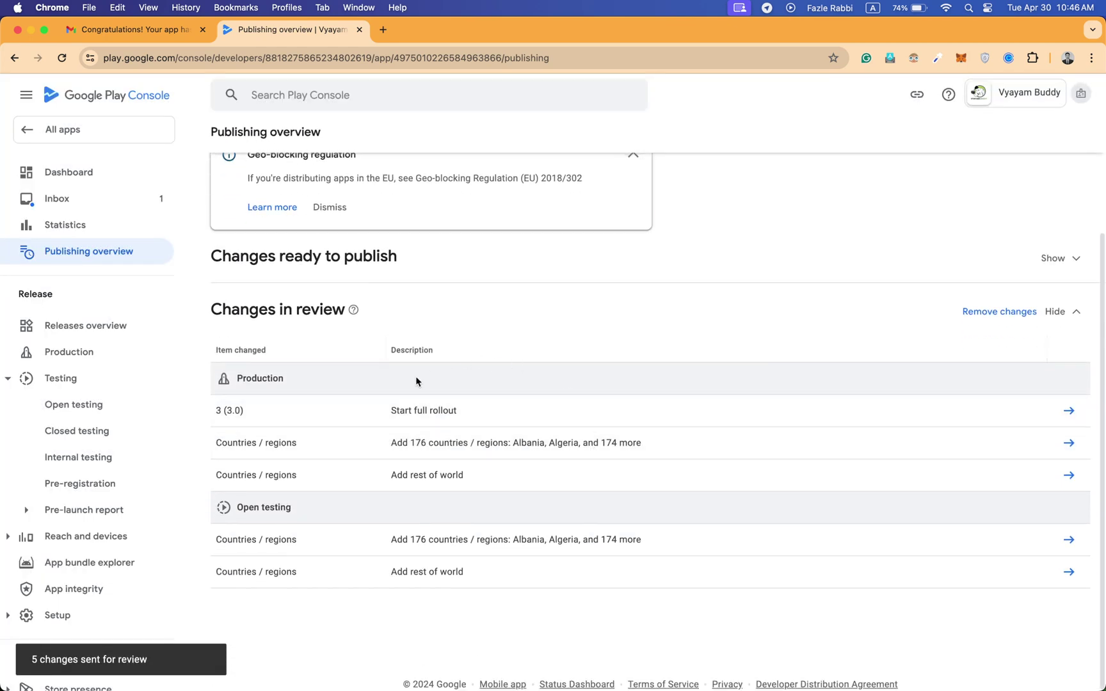
{"action": "scroll", "coordinate": [494, 334], "scroll_direction": "up", "scroll_amount": 5}
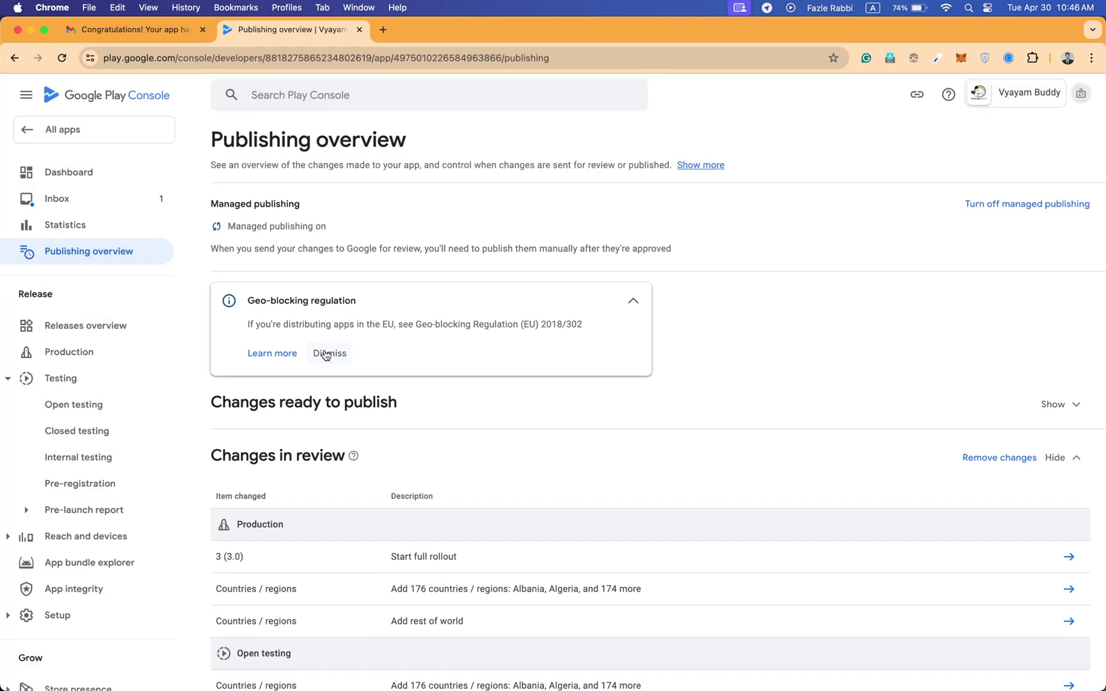
{"action": "left_click", "coordinate": [329, 350]}
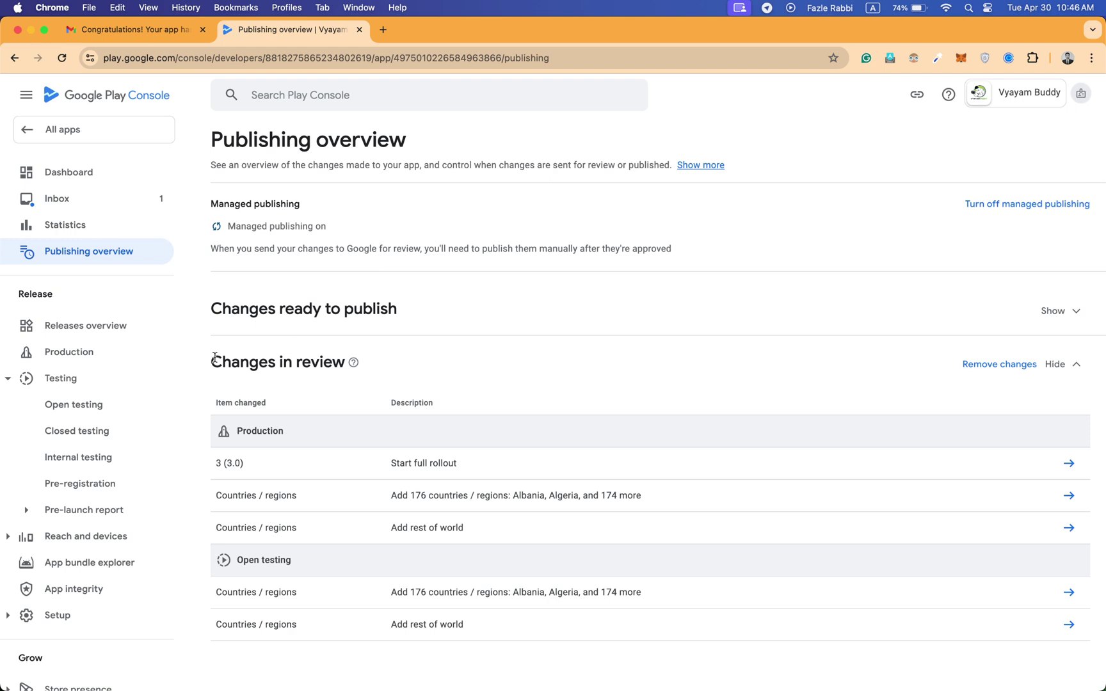
{"action": "left_click_drag", "start_coordinate": [214, 357], "coordinate": [344, 362]}
{"action": "left_click", "coordinate": [403, 376]}
Step: Check that the Production track shows release 3 (3.0) in review for 177 countries/regions
{"action": "left_click", "coordinate": [102, 352]}
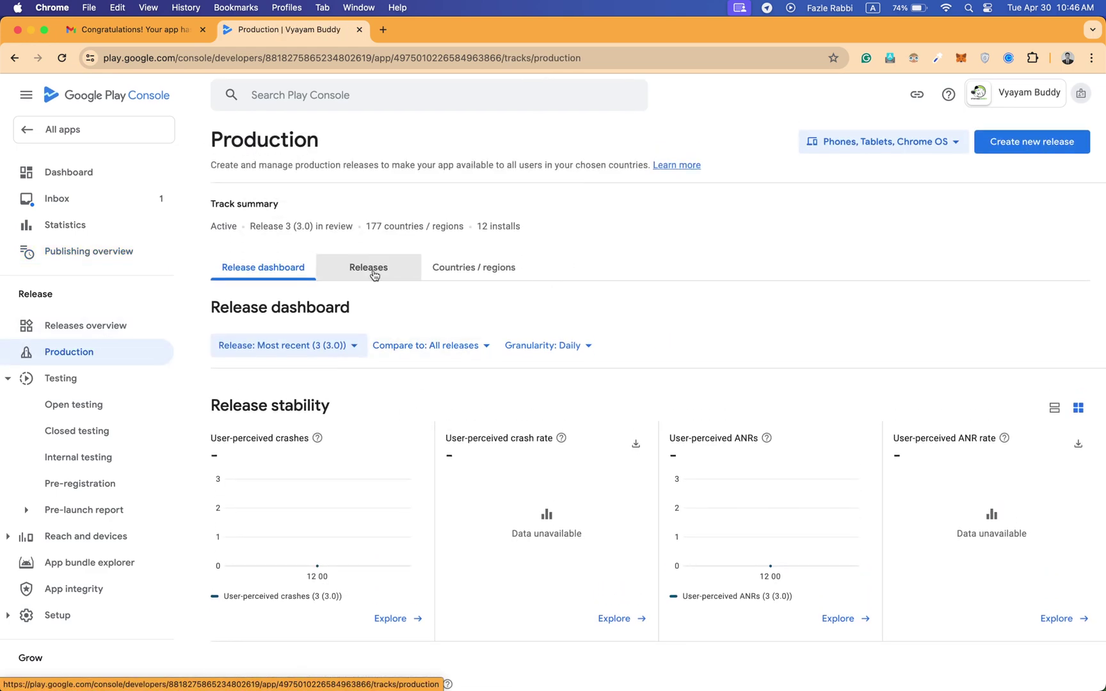
{"action": "scroll", "coordinate": [328, 458], "scroll_direction": "down", "scroll_amount": 10}
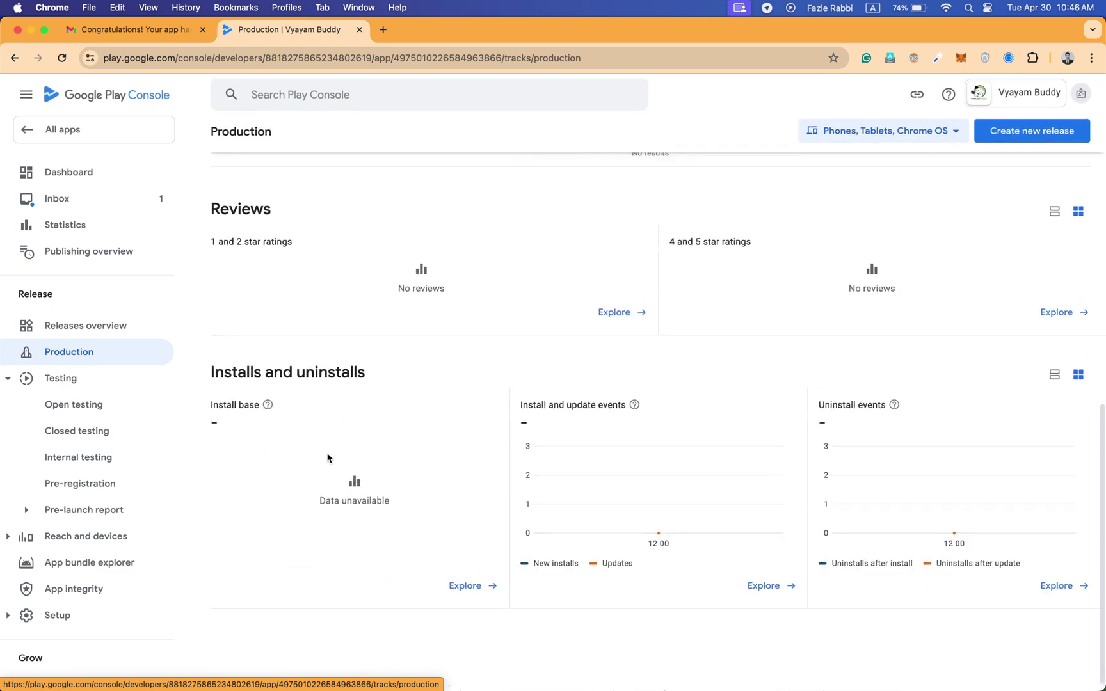
{"action": "scroll", "coordinate": [328, 458], "scroll_direction": "up", "scroll_amount": 10}
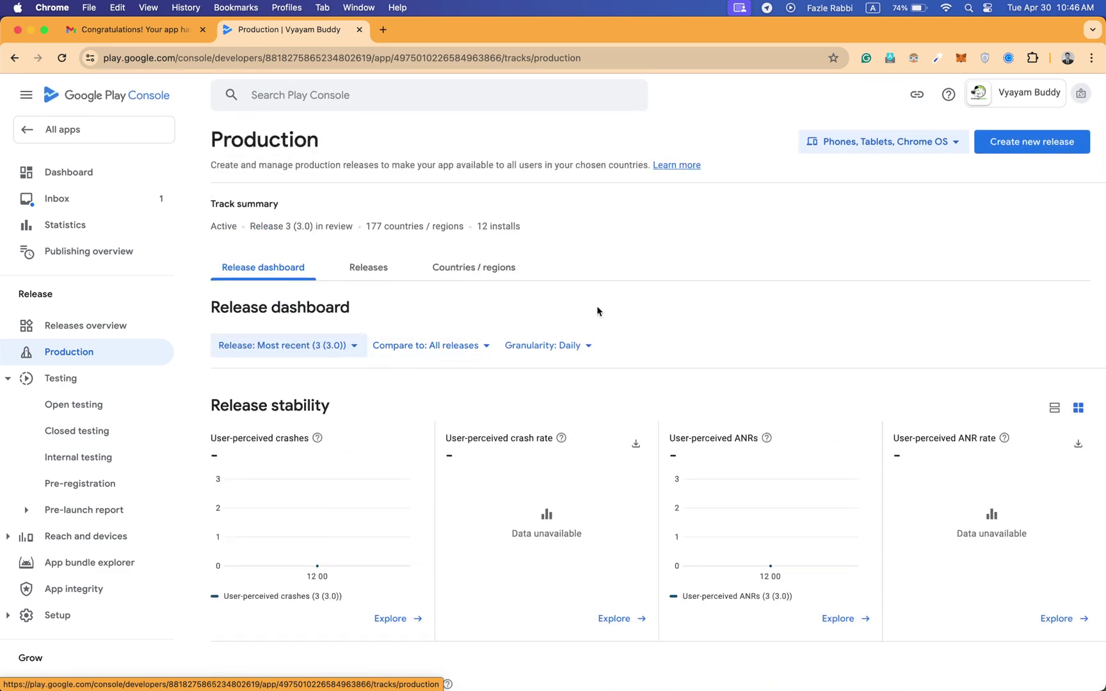
Step: Return to Vyayam Buddy's dashboard via All apps, showing the In review update status
{"action": "left_click", "coordinate": [75, 181]}
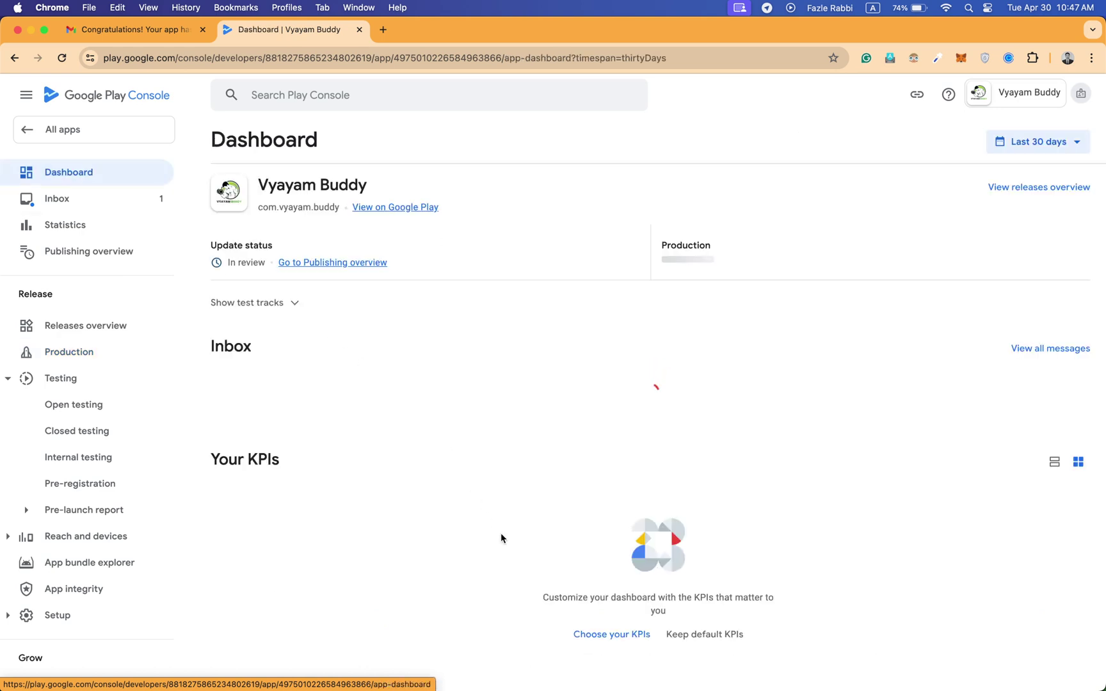
{"action": "scroll", "coordinate": [506, 548], "scroll_direction": "down", "scroll_amount": 2}
{"action": "scroll", "coordinate": [448, 448], "scroll_direction": "up", "scroll_amount": 2}
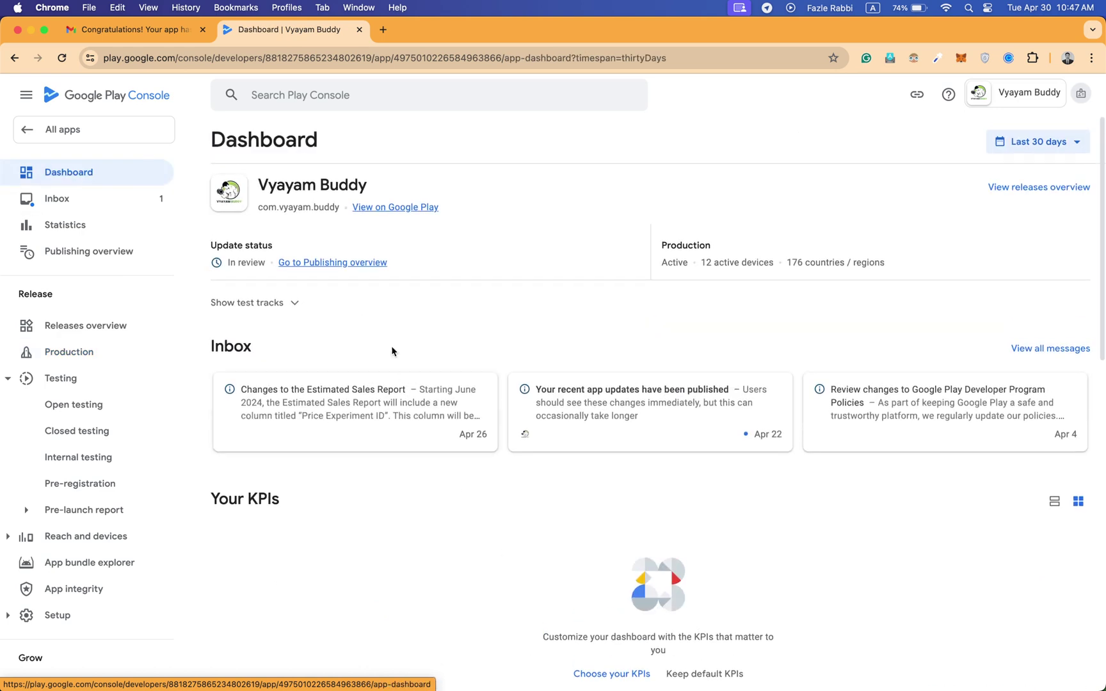
{"action": "left_click", "coordinate": [69, 131]}
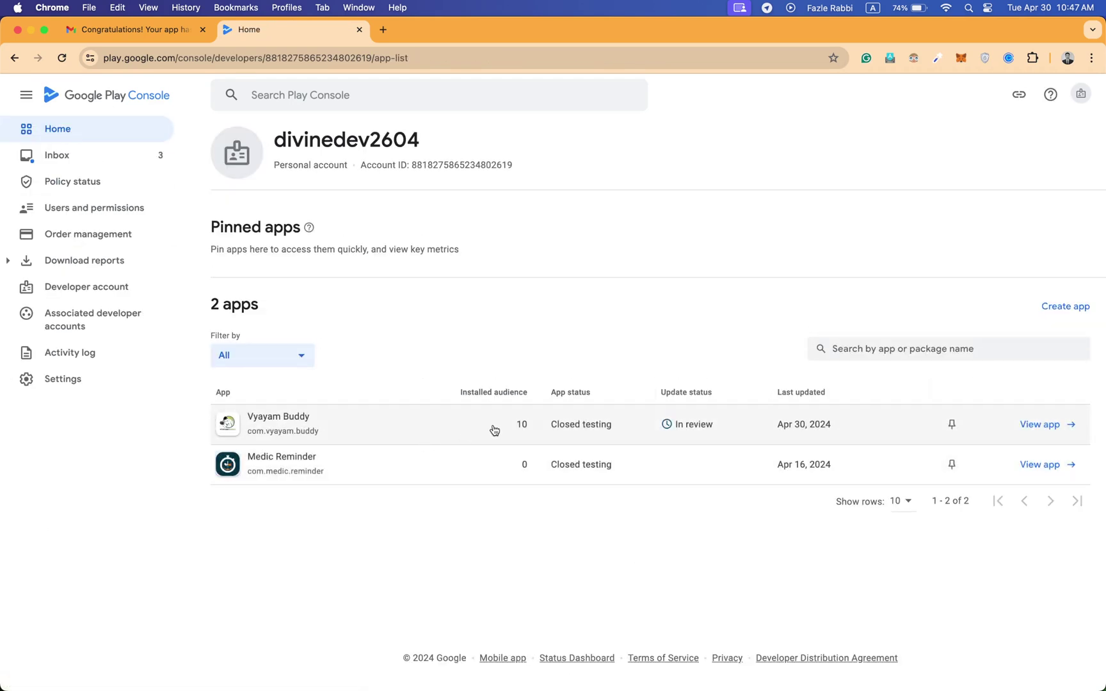
{"action": "left_click", "coordinate": [450, 426]}
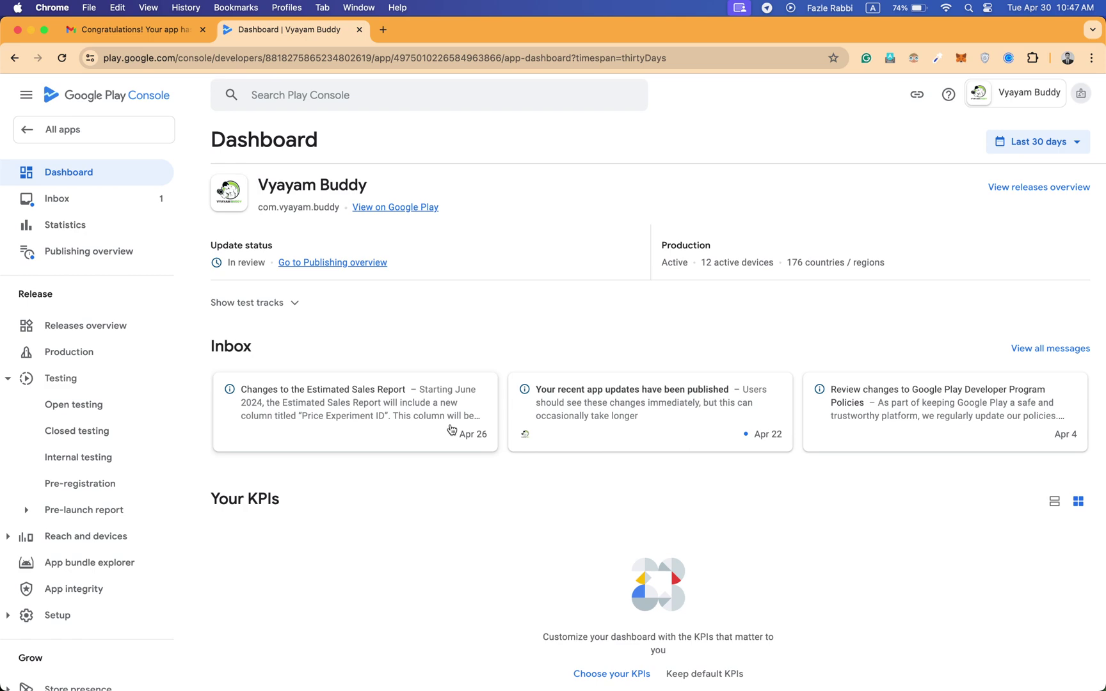
Step: Switch to Gmail to view Google Play Support's production access email
{"action": "left_click", "coordinate": [118, 30]}
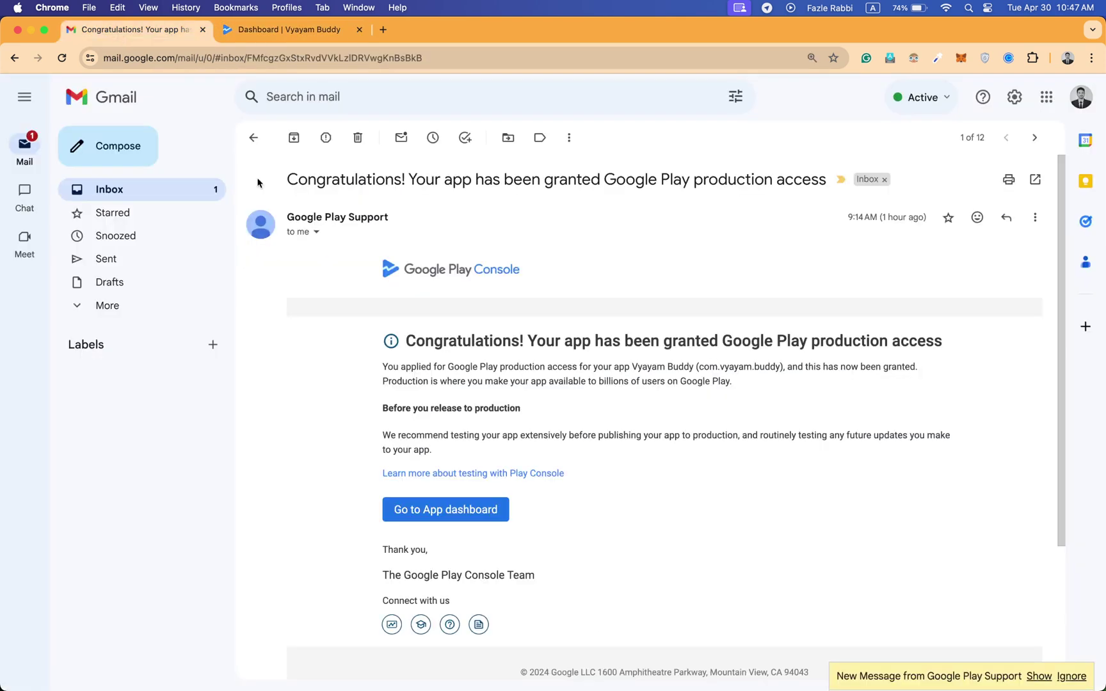